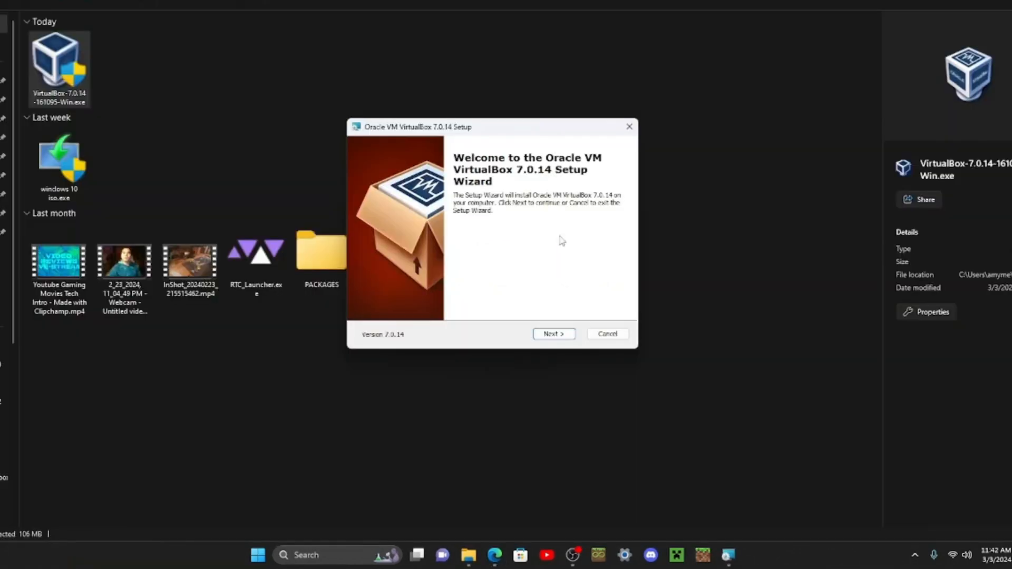
Step: Configure the VirtualBox 7.0.14 custom setup so the entire VirtualBox Application feature is installed on the local hard drive
left_click(560, 335)
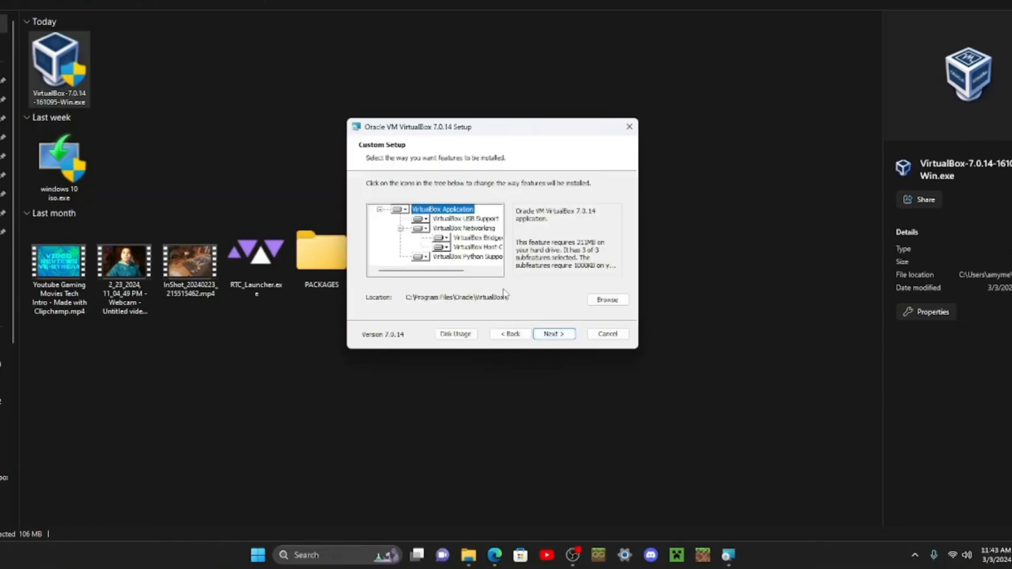
left_click(423, 230)
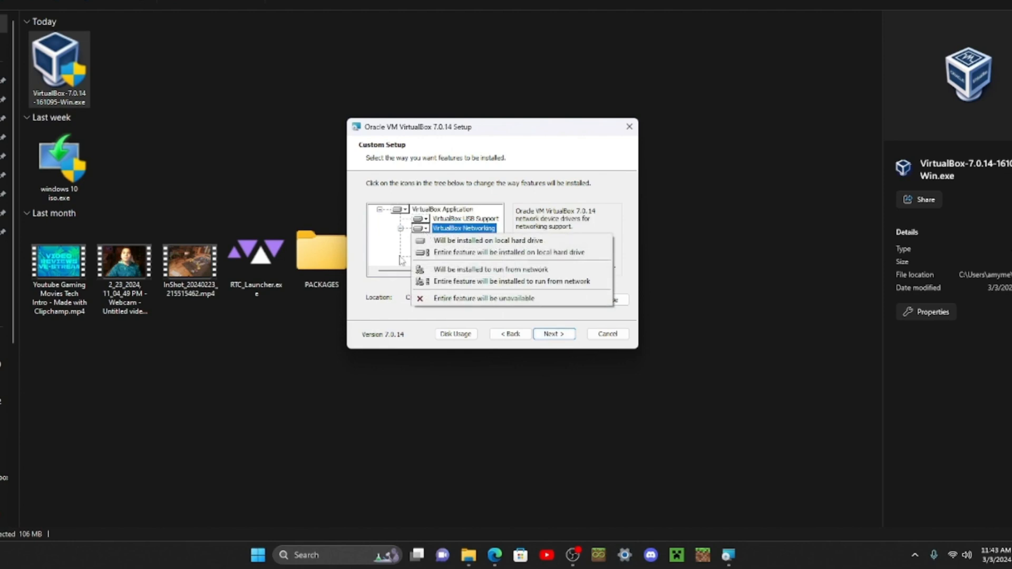
left_click(395, 298)
left_click(407, 211)
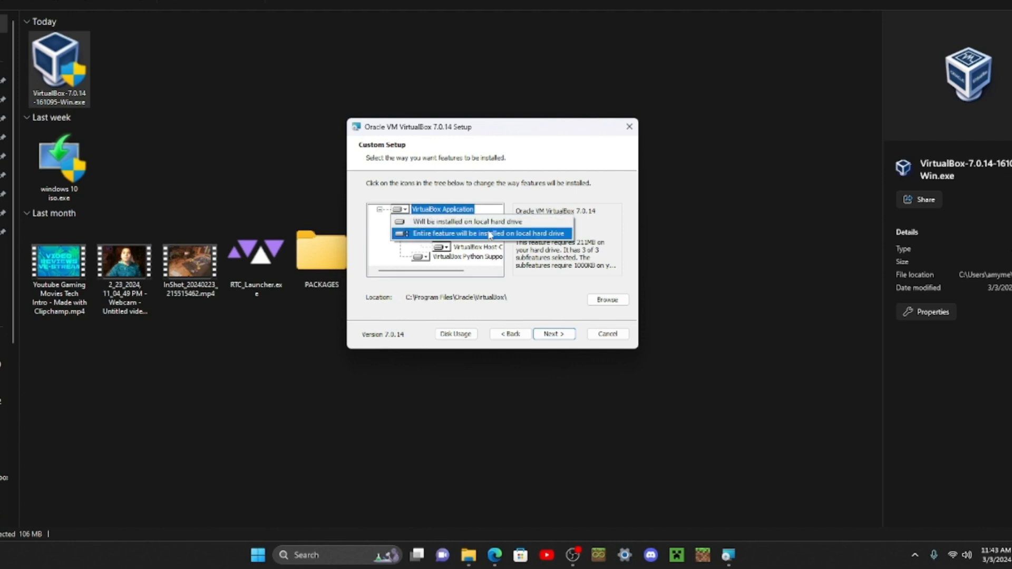
left_click(512, 235)
left_click(549, 335)
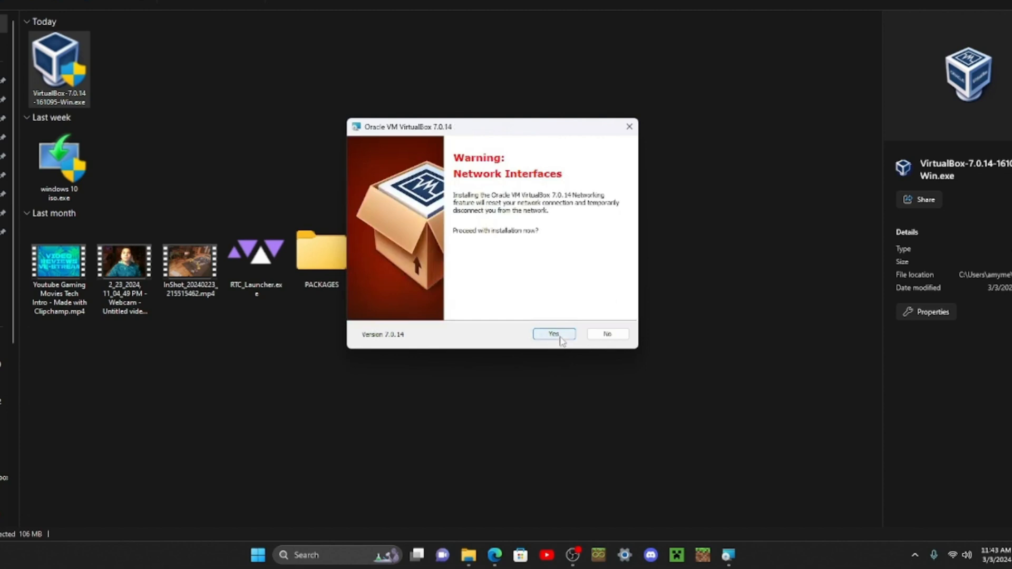
Step: Accept the network interface warning, install VirtualBox 7.0.14, and finish the setup with the program starting after installation
left_click(560, 341)
left_click(560, 341)
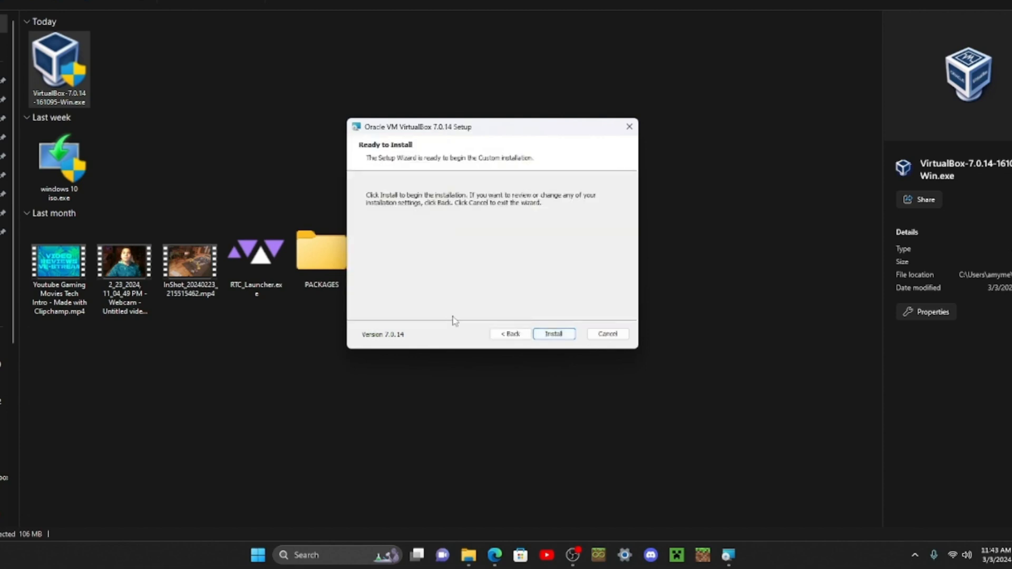
left_click(557, 336)
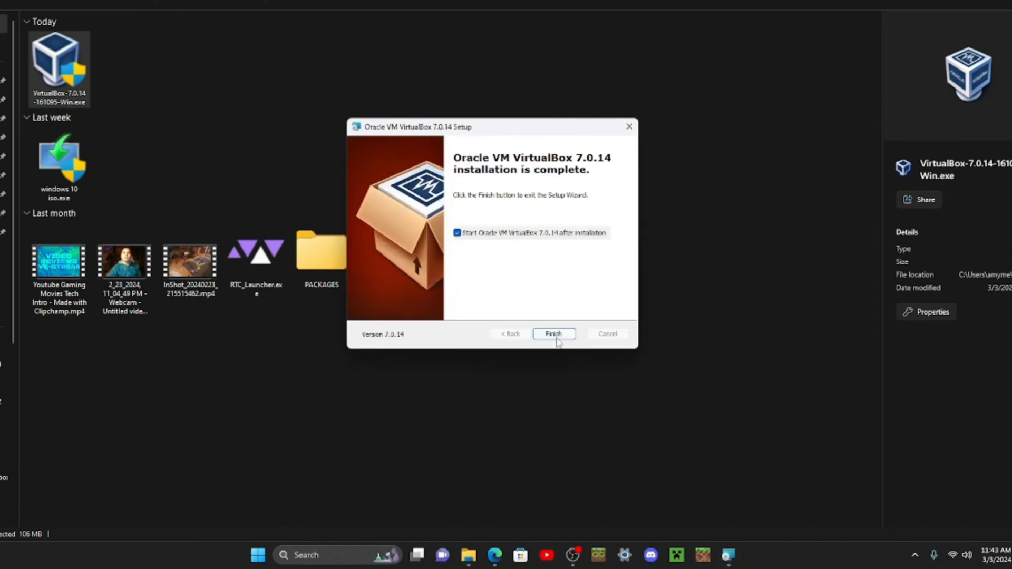
left_click(555, 336)
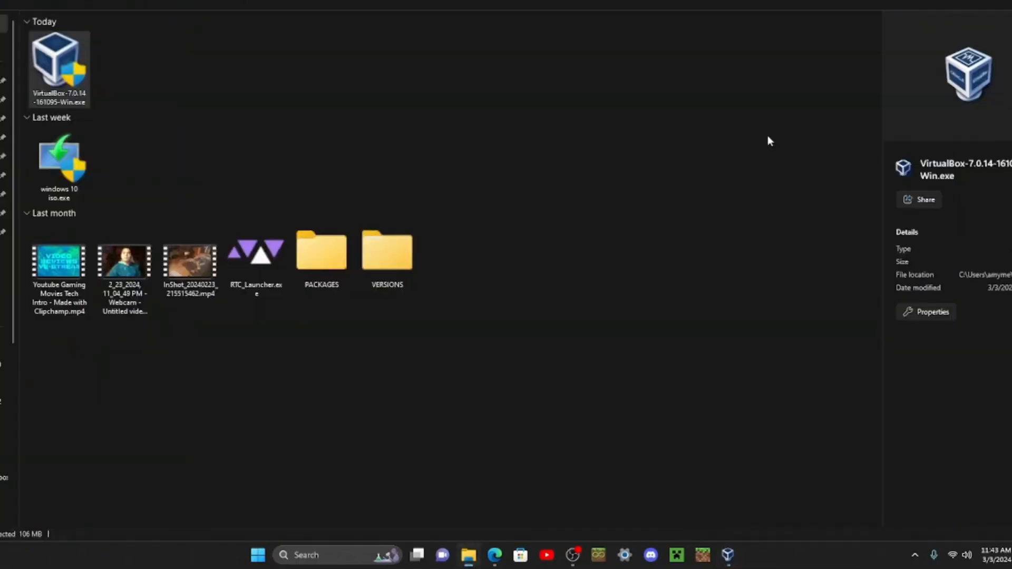
left_click(768, 135)
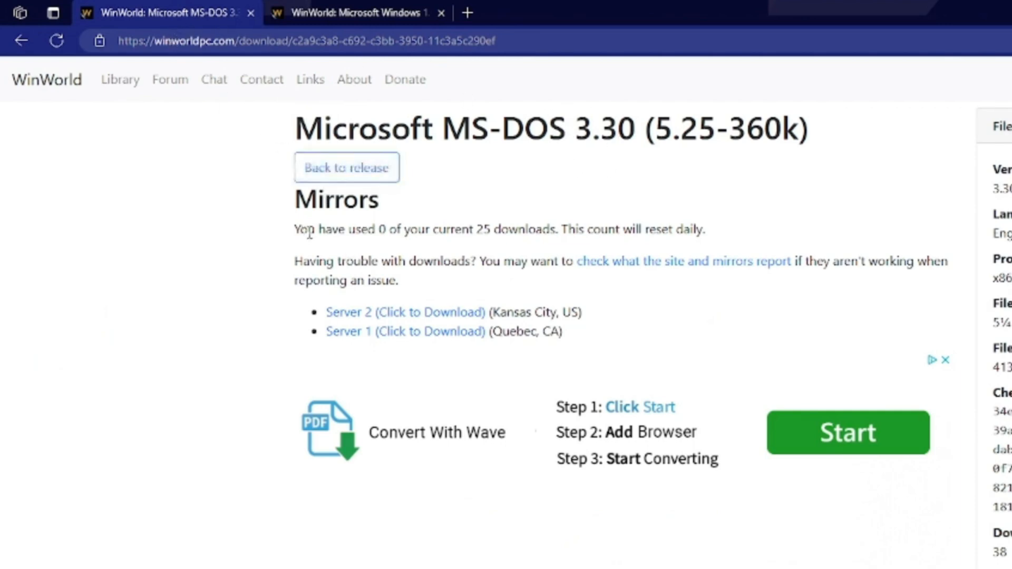
Step: Download Microsoft MS-DOS 3.30 (5.25-360k) from WinWorld's Server 1 mirror in Quebec
left_click_drag(301, 230, 701, 231)
left_click(791, 222)
left_click(465, 336)
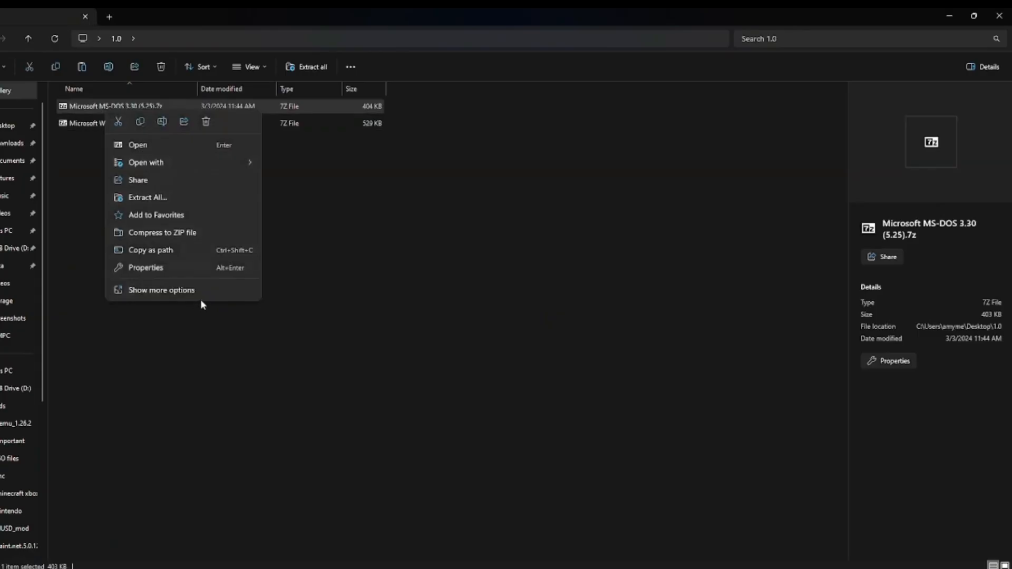
Step: Inspect the properties of the Microsoft MS-DOS 3.30 (5.25).7z archive, including its associated program, and close them
left_click(216, 269)
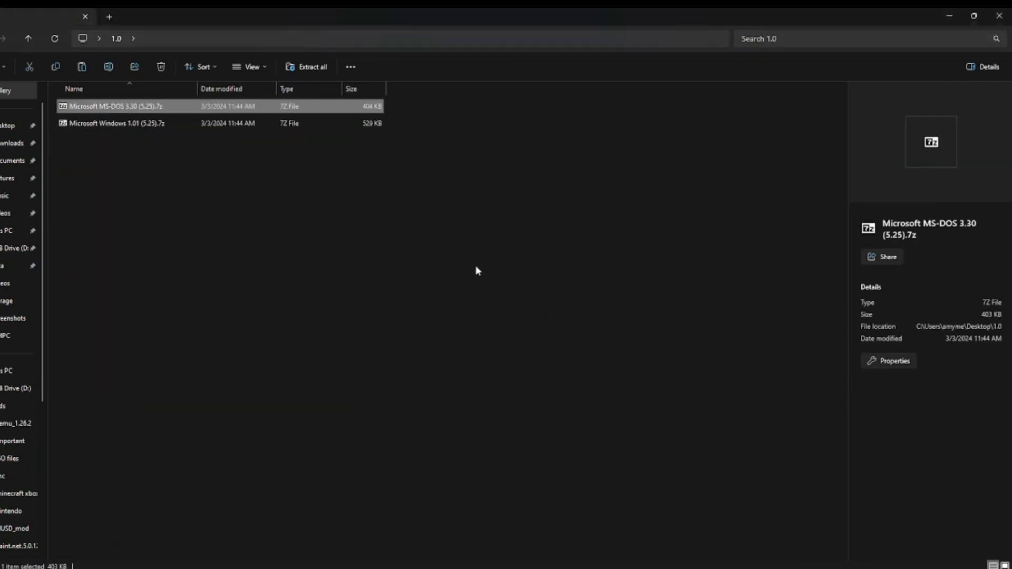
left_click(477, 271)
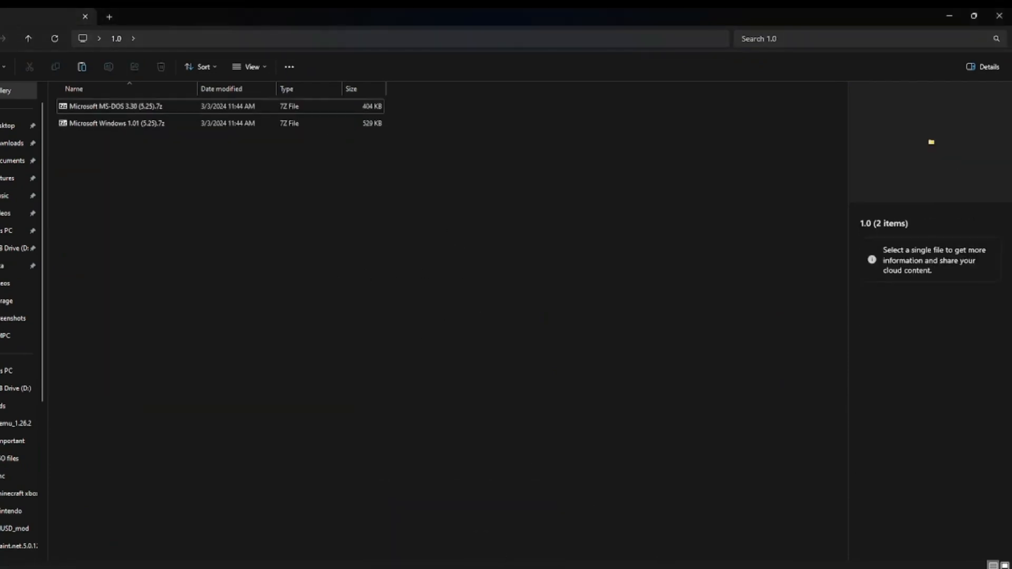
left_click(524, 527)
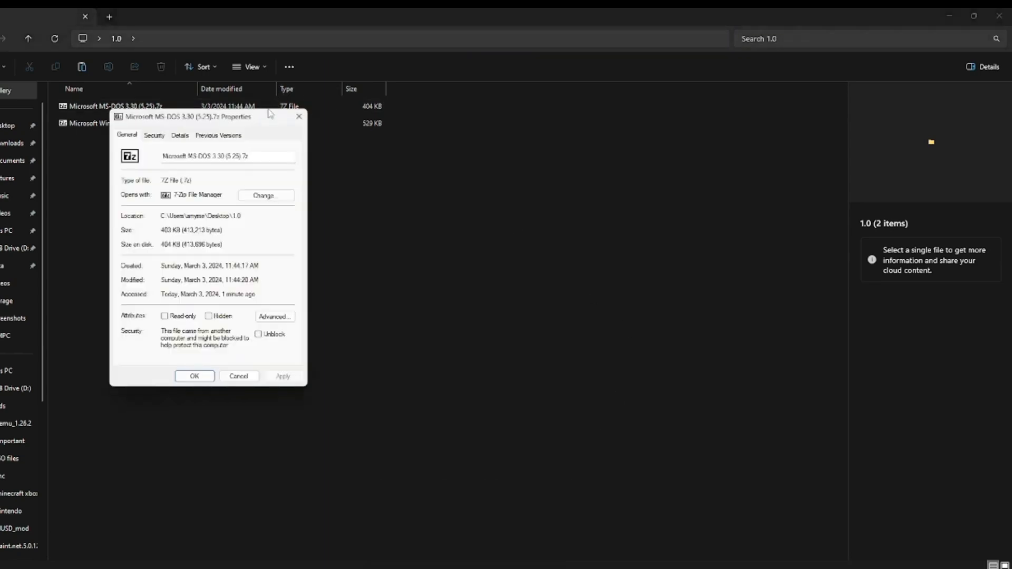
left_click(299, 119)
Step: Extract Microsoft MS-DOS 3.30 (5.25).7z with 7-Zip into its own subfolder of the 1.0 folder and delete the archive
left_click(174, 106)
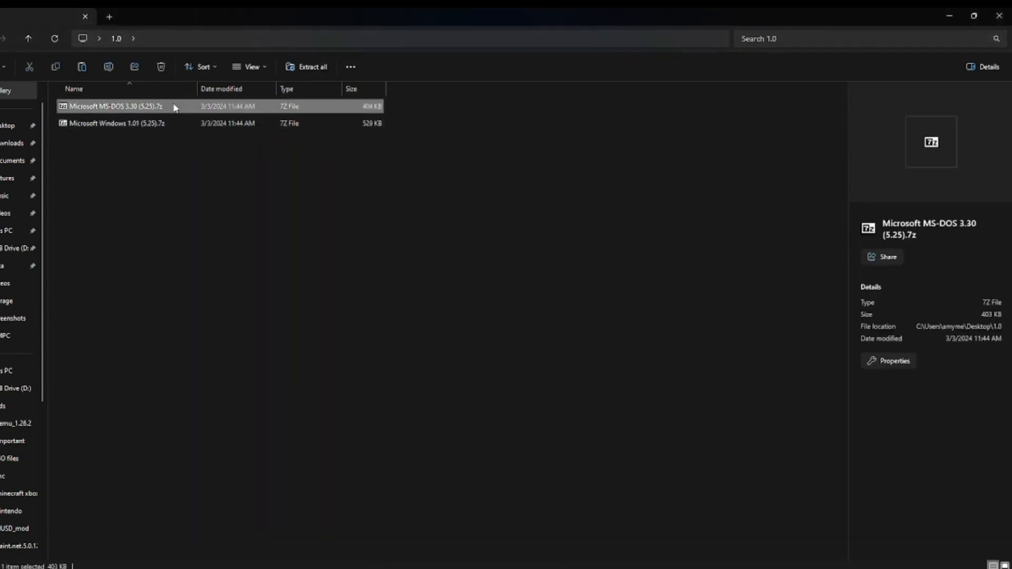
right_click(175, 107)
left_click(229, 285)
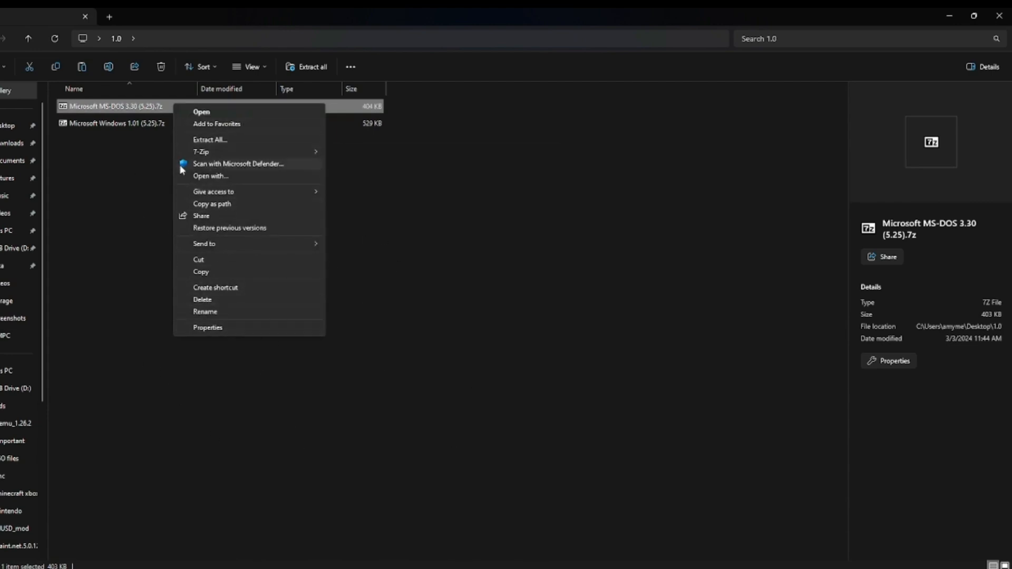
mouse_move(284, 151)
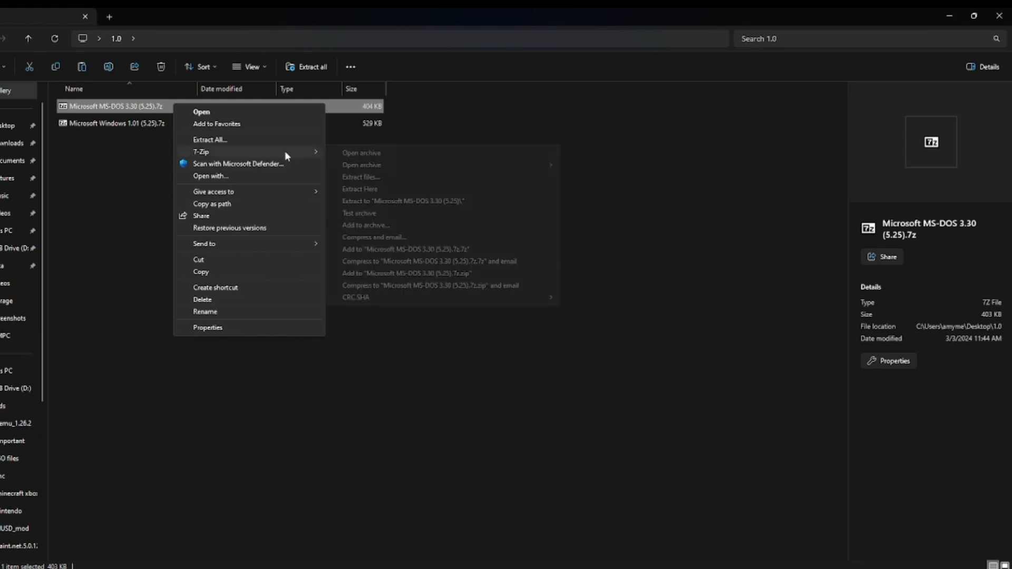
left_click(381, 178)
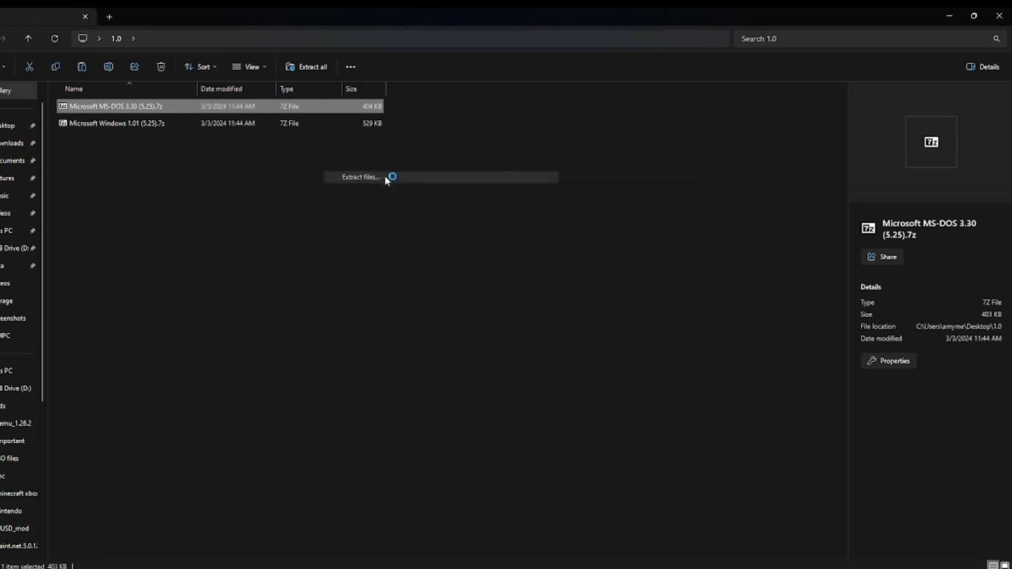
left_click(479, 364)
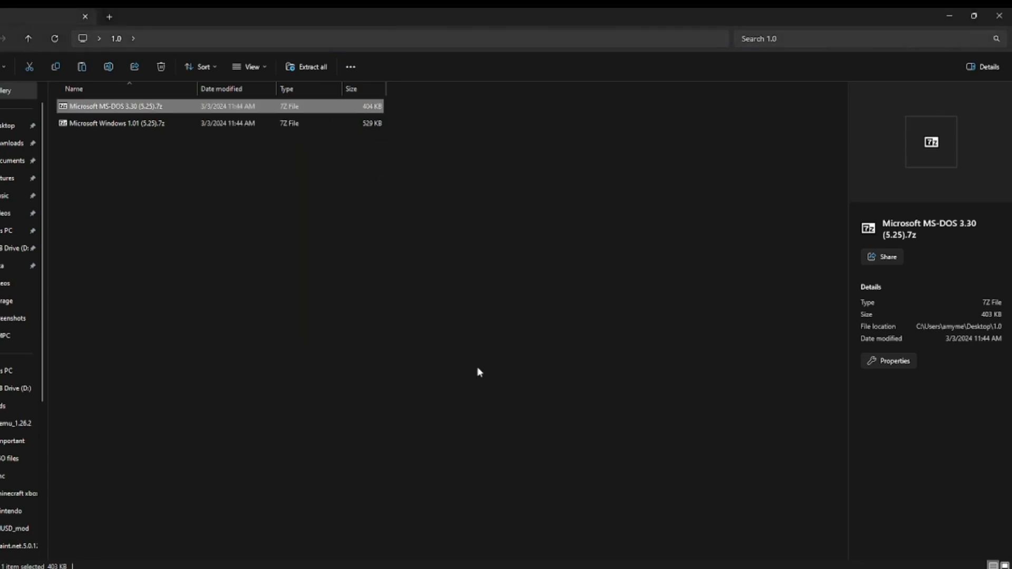
left_click(378, 379)
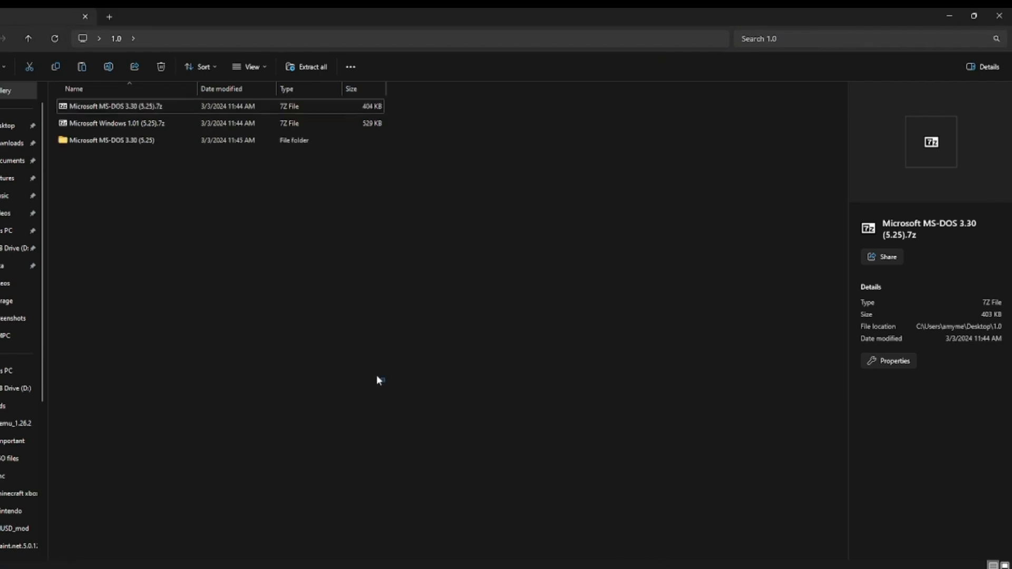
left_click(148, 111)
left_click(161, 67)
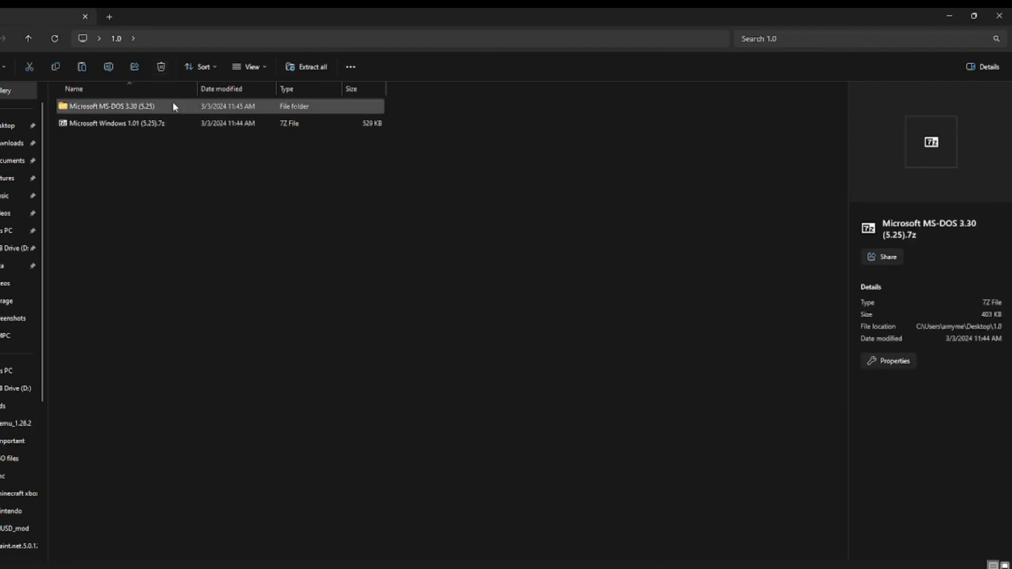
Step: Extract Microsoft Windows 1.01 (5.25).7z with 7-Zip into its own subfolder of the 1.0 folder
left_click(295, 123)
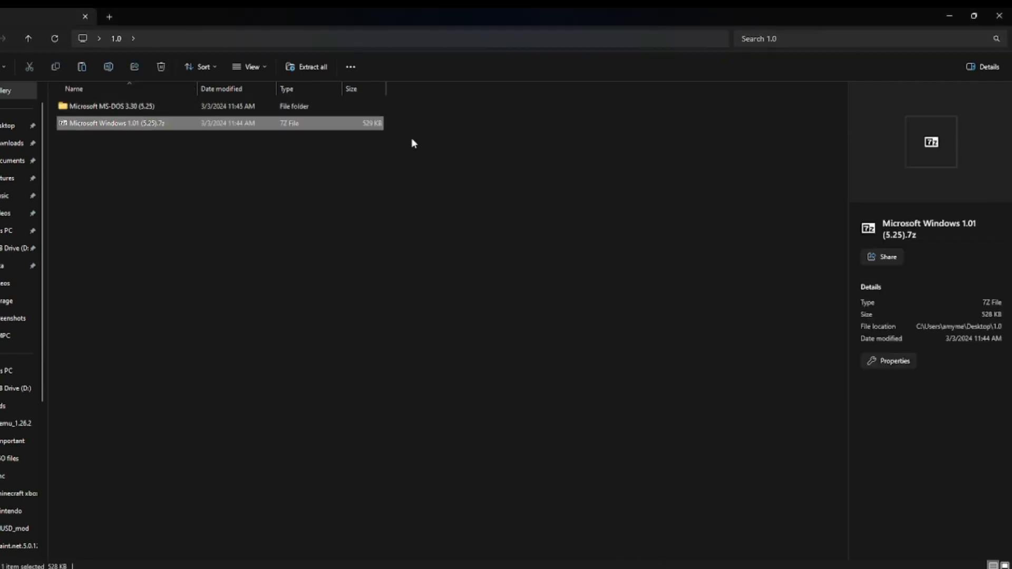
right_click(169, 124)
left_click(229, 300)
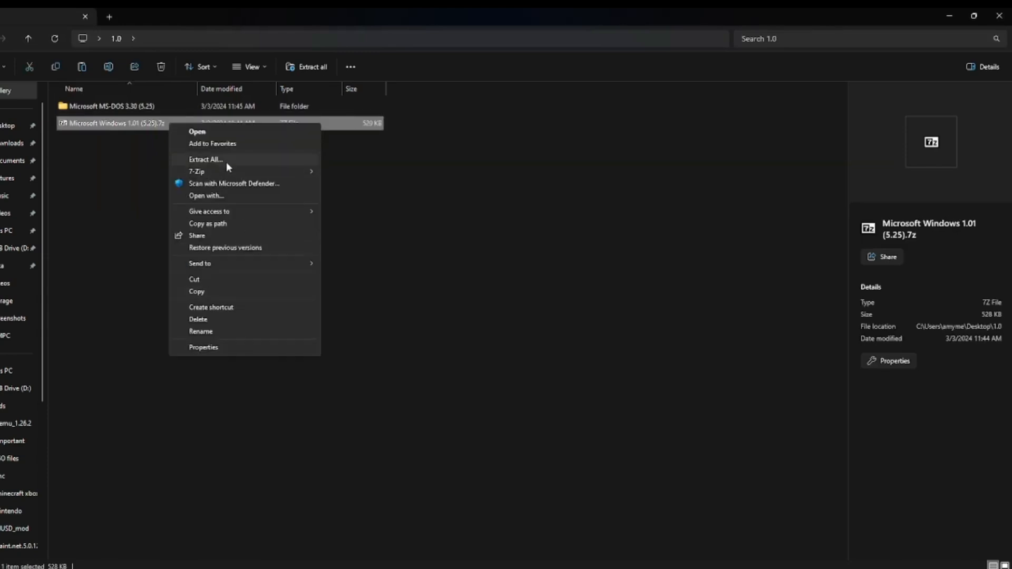
mouse_move(258, 172)
left_click(358, 197)
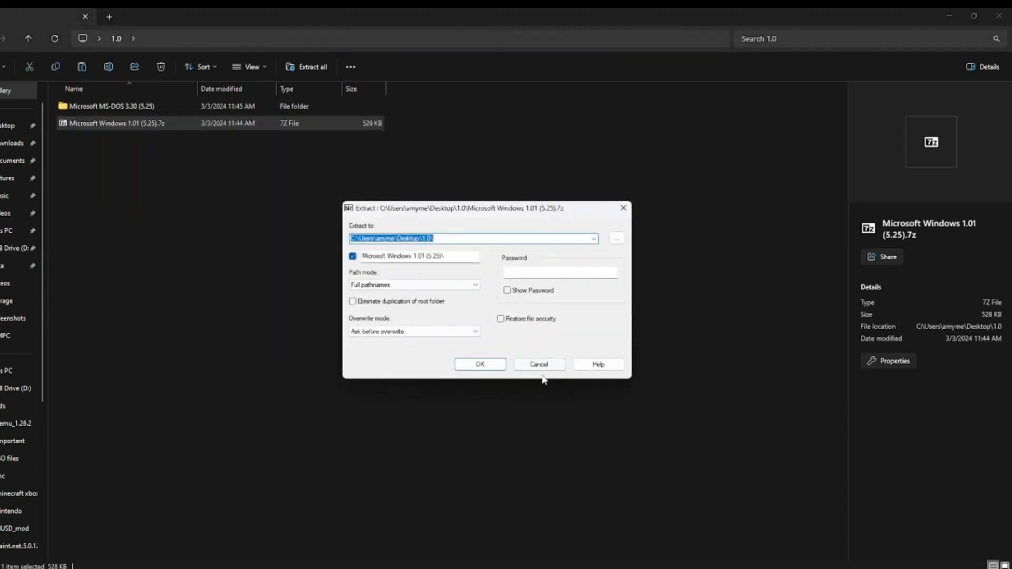
left_click(485, 366)
Step: Examine the disk image files in the extracted MS-DOS 3.30 and Windows 1.01 folders, and return to the 1.0 folder
double_click(169, 108)
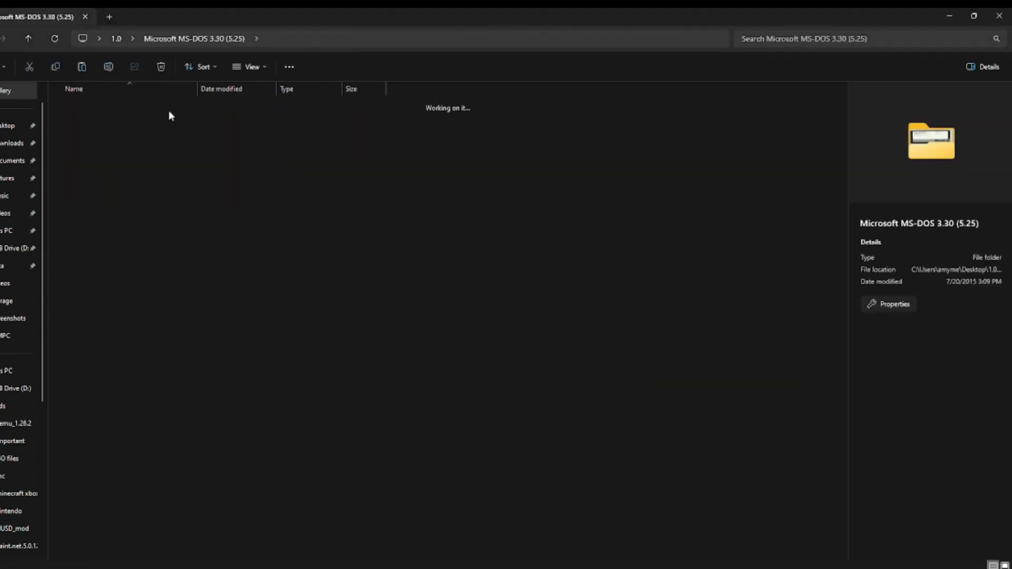
double_click(168, 108)
right_click(182, 230)
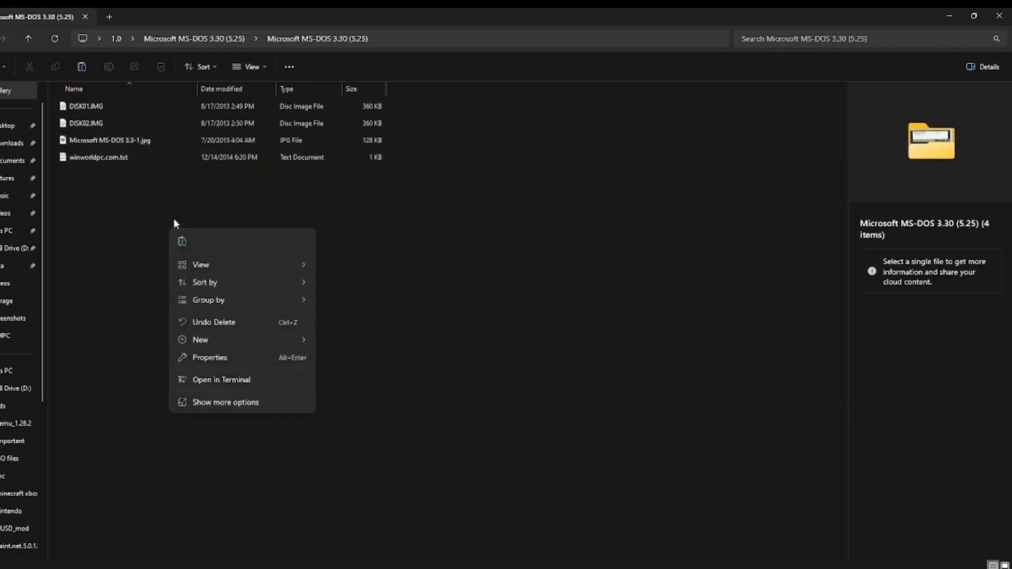
left_click(173, 218)
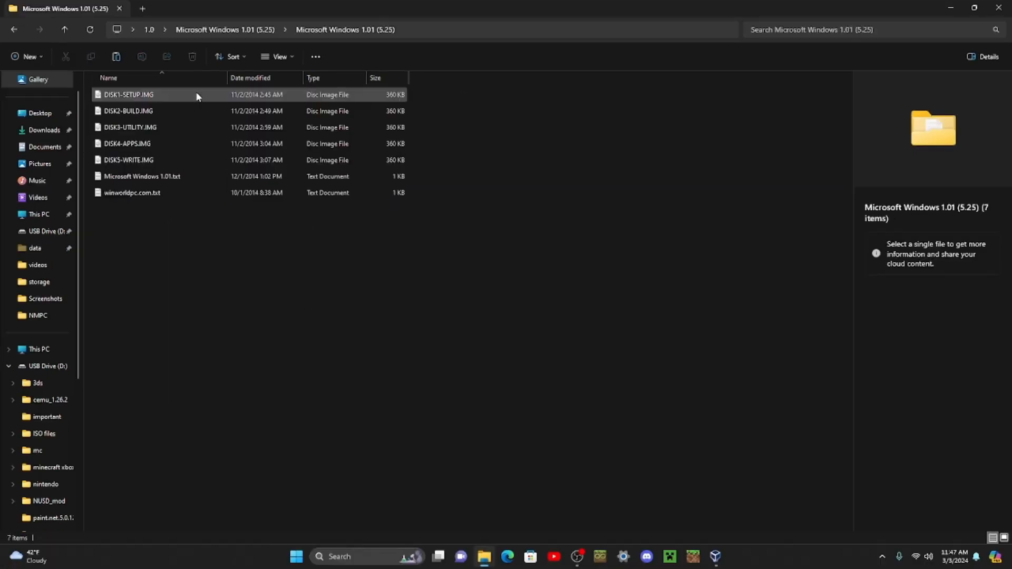
left_click(212, 33)
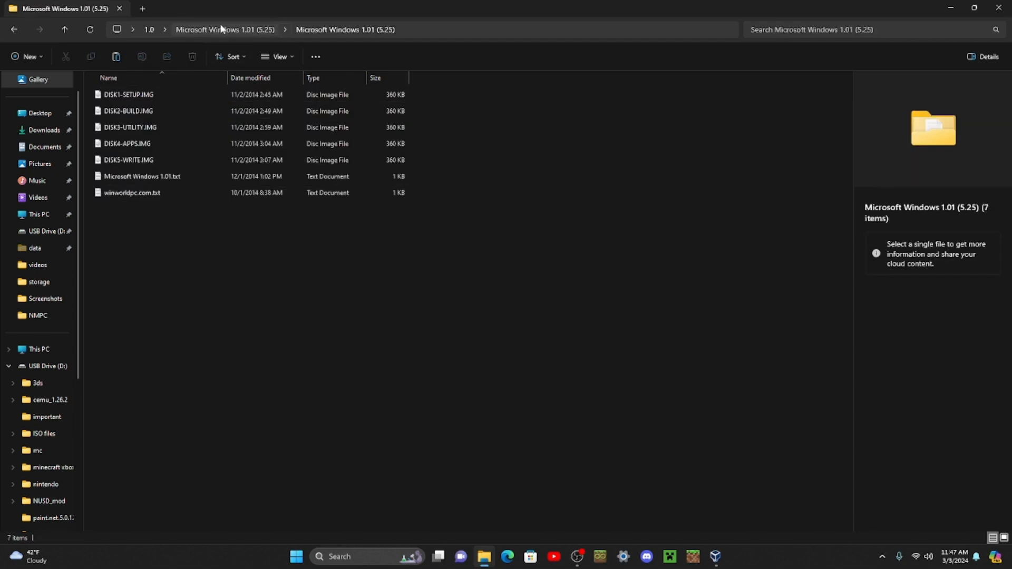
left_click(149, 30)
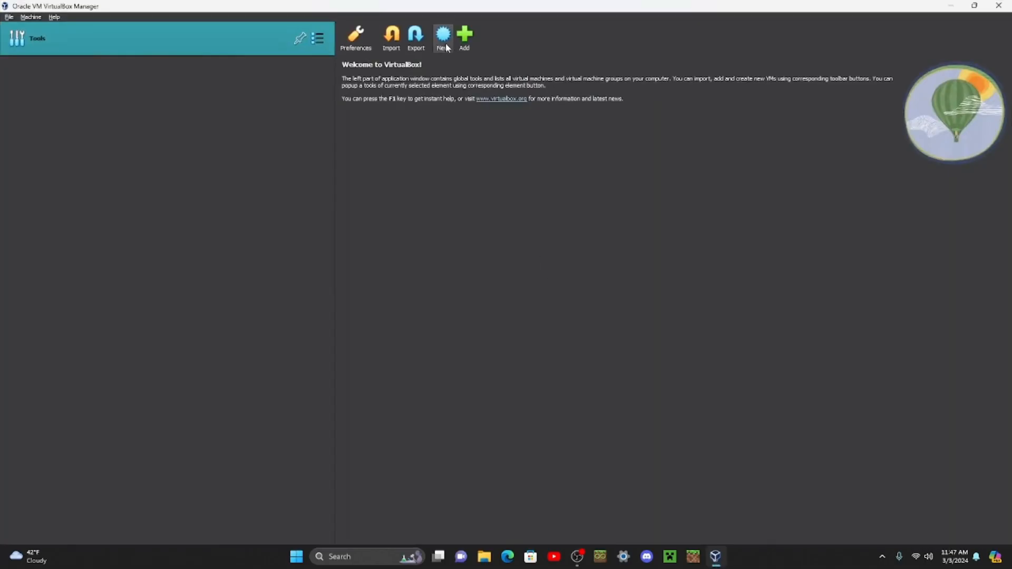
Step: Start a new VirtualBox virtual machine named windows 1.0, with type Microsoft Windows and version Windows 3.1
left_click(446, 48)
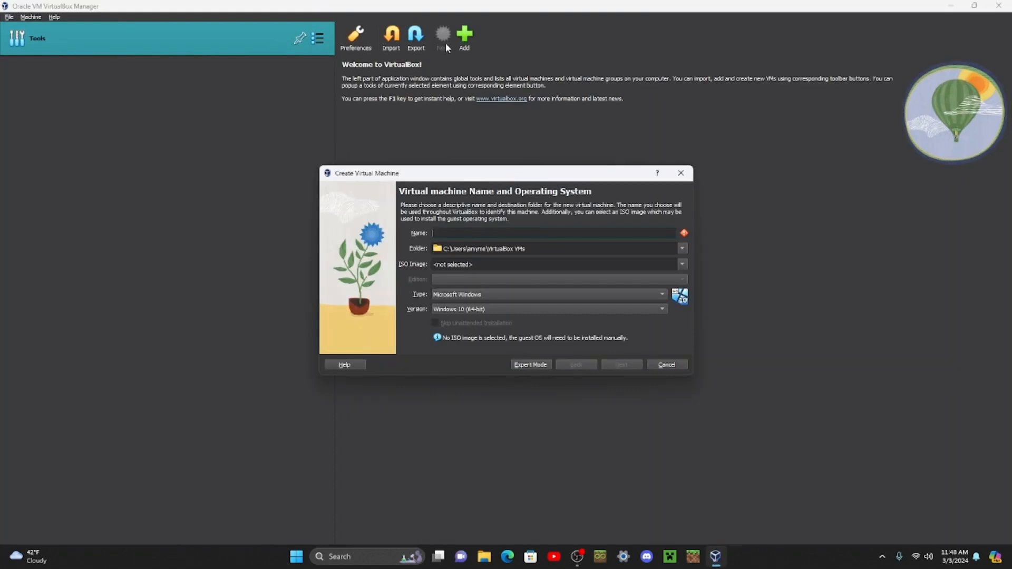
type("windows 1.0")
left_click(533, 310)
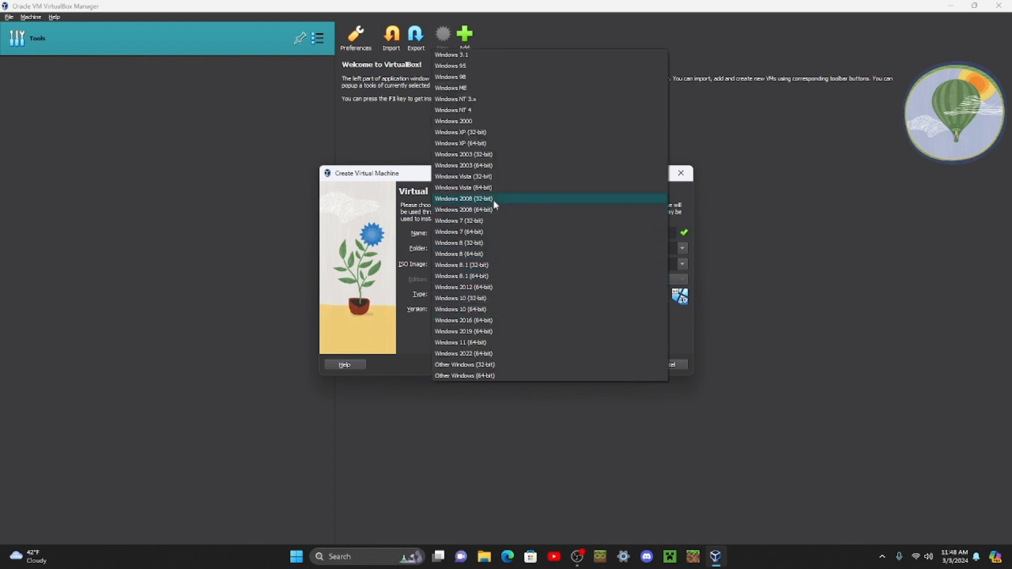
left_click(473, 57)
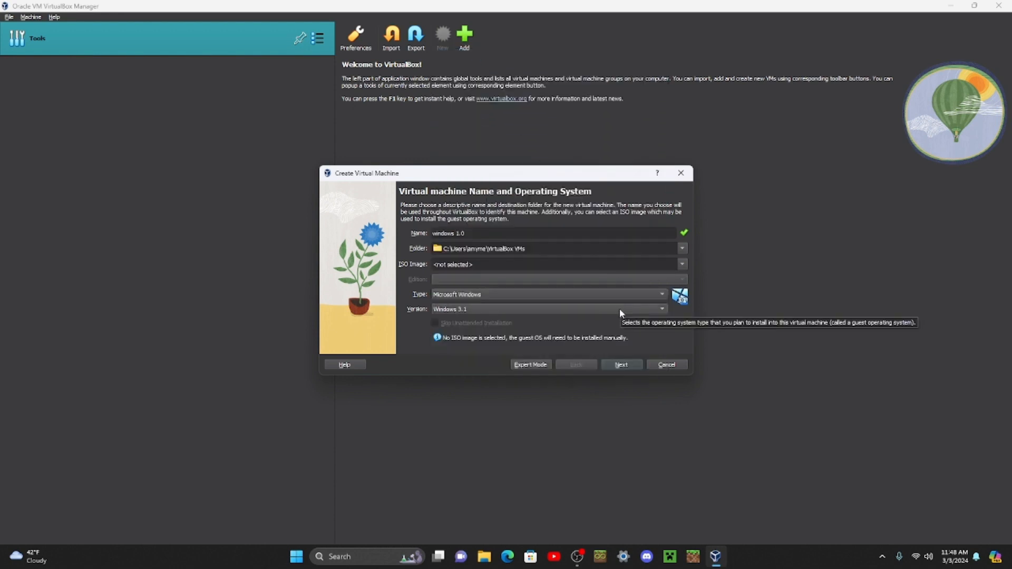
left_click(614, 365)
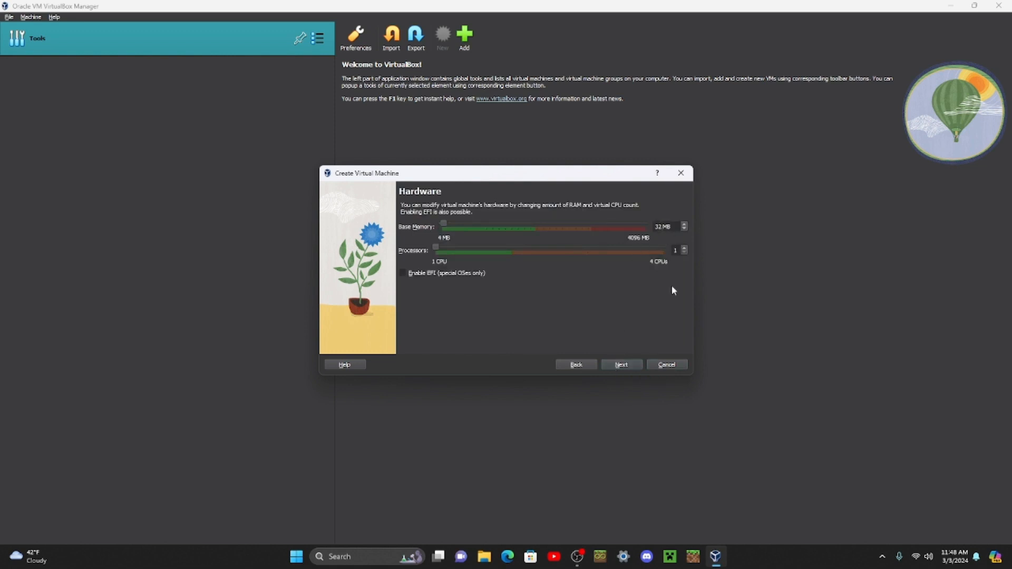
Step: Set the base memory to 100 MB, accept a new 1.00 GB virtual hard disk, and finish creating the machine
type("100")
left_click(627, 368)
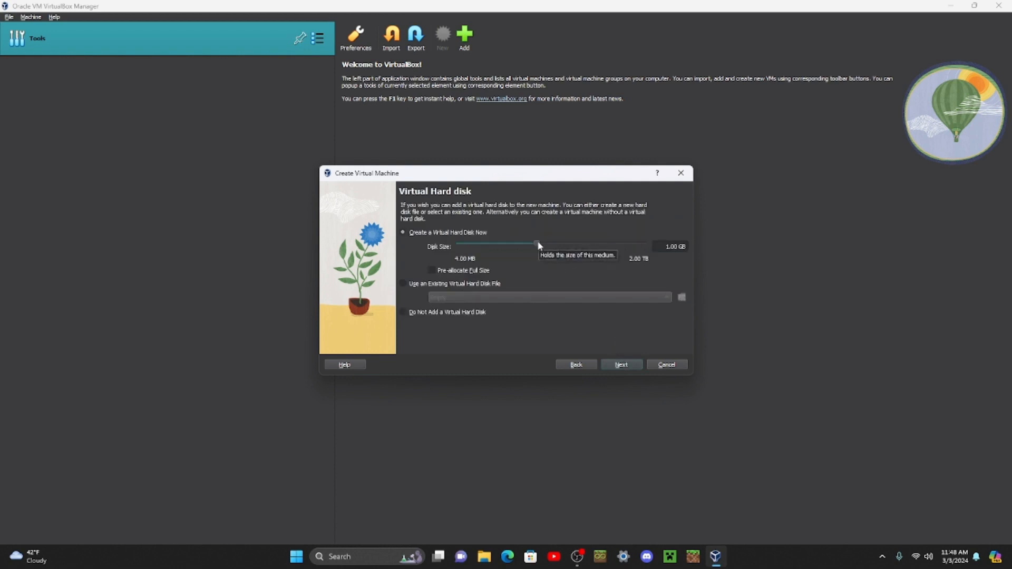
left_click(624, 365)
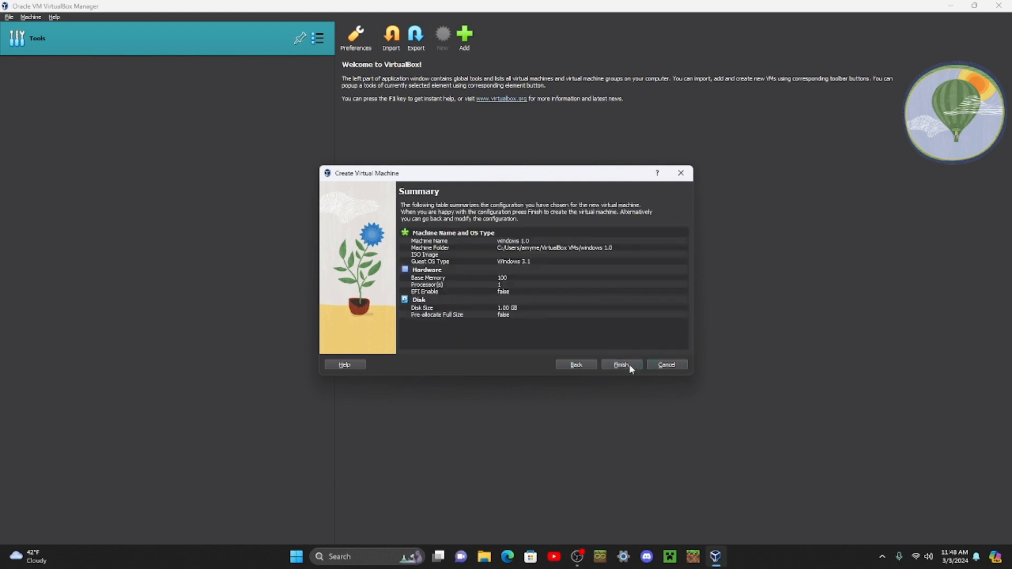
left_click(621, 365)
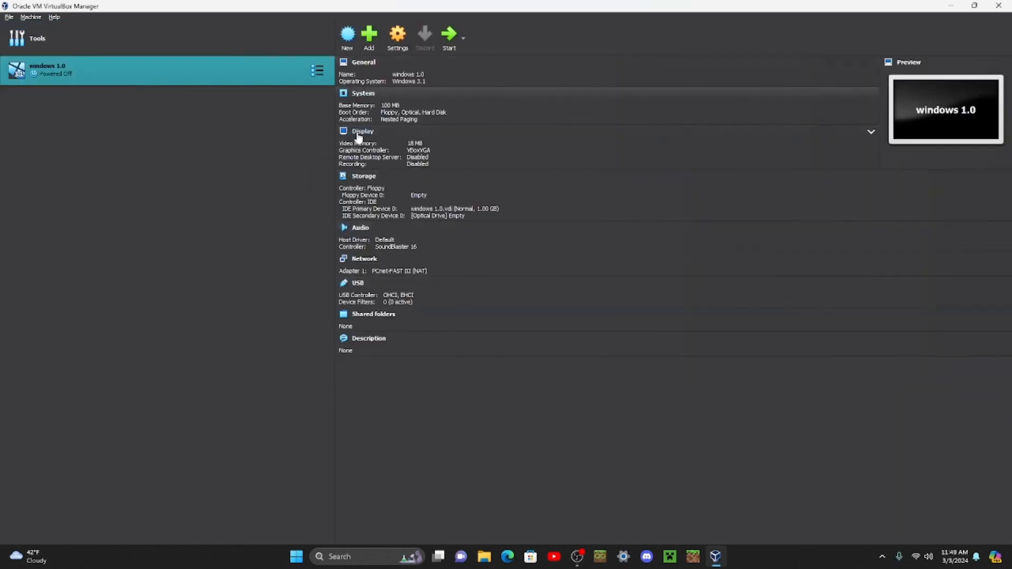
Step: Set the windows 1.0 machine's video memory to 128 MB and enable 3D acceleration in its display settings
left_click(416, 134)
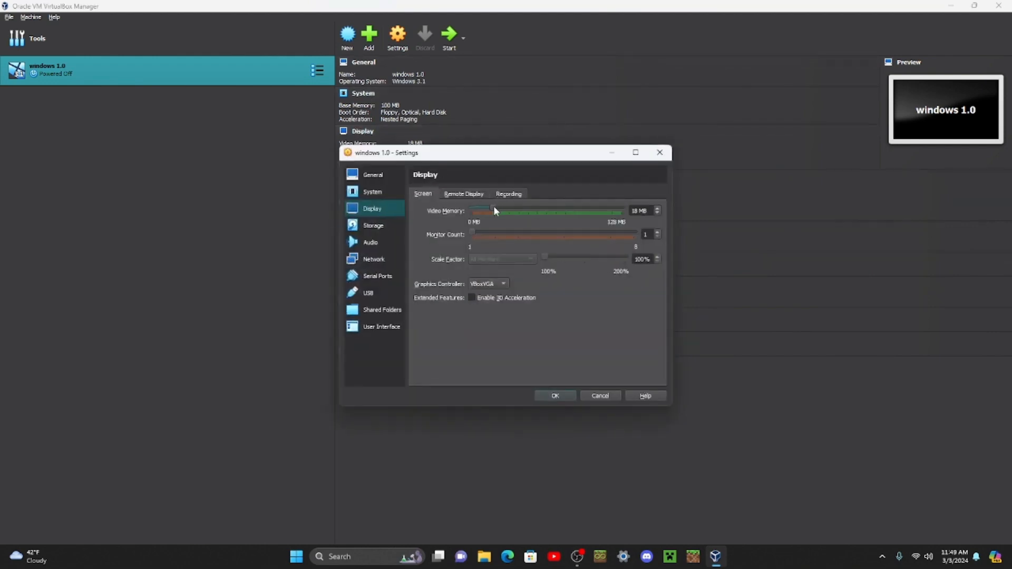
left_click(471, 297)
left_click_drag(514, 215, 843, 192)
left_click(553, 396)
Step: Start the windows 1.0 machine, dismiss the boot medium dialog, and insert the MS-DOS 3.30 floppy image DISK01.IMG
left_click(447, 35)
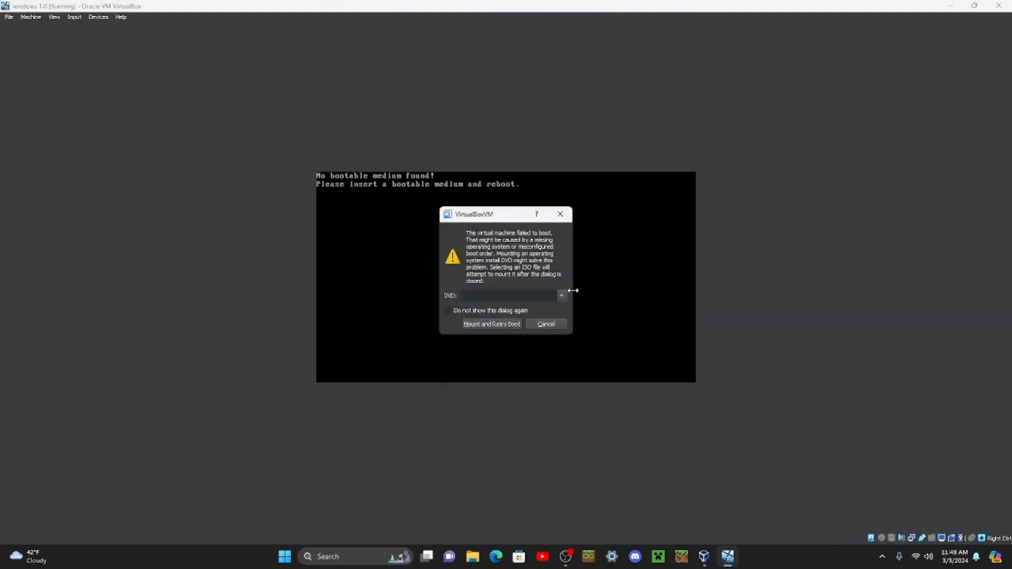
left_click(560, 214)
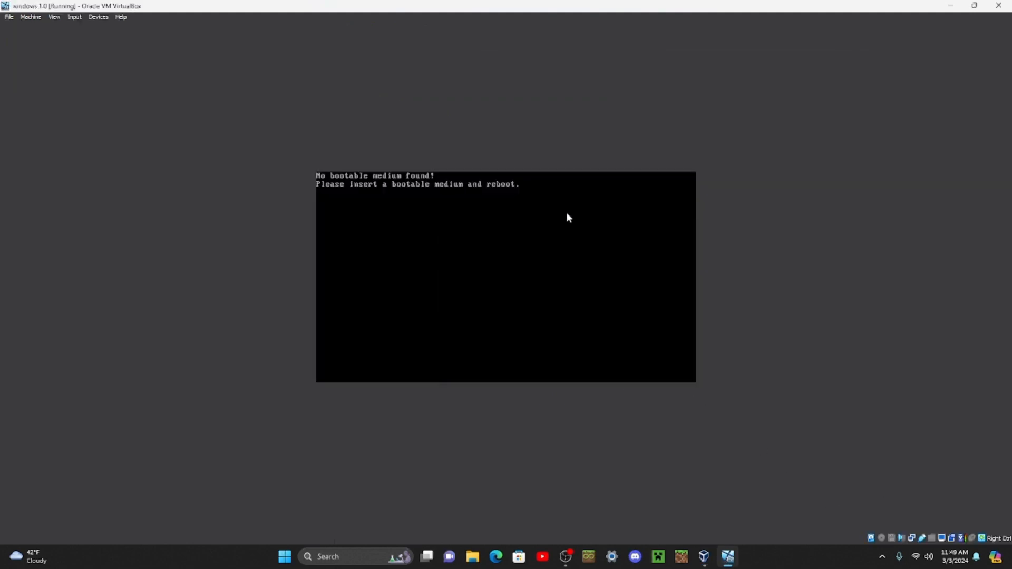
left_click(891, 538)
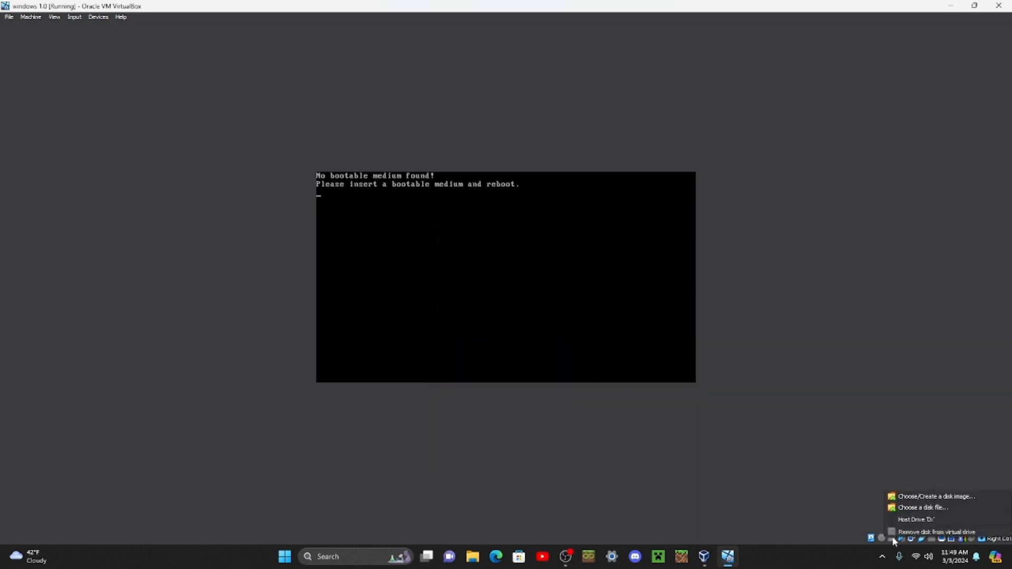
left_click(896, 508)
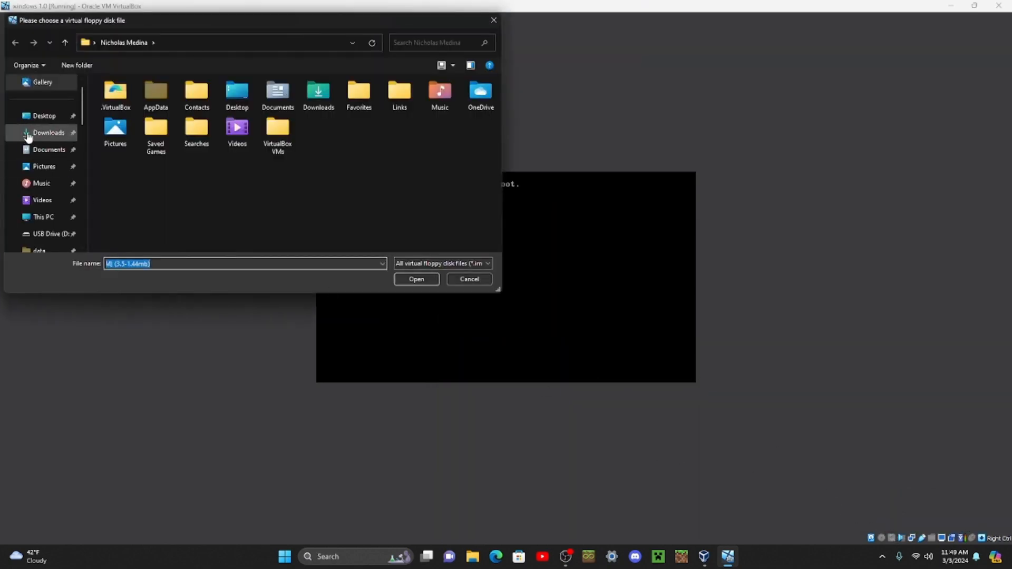
left_click(45, 118)
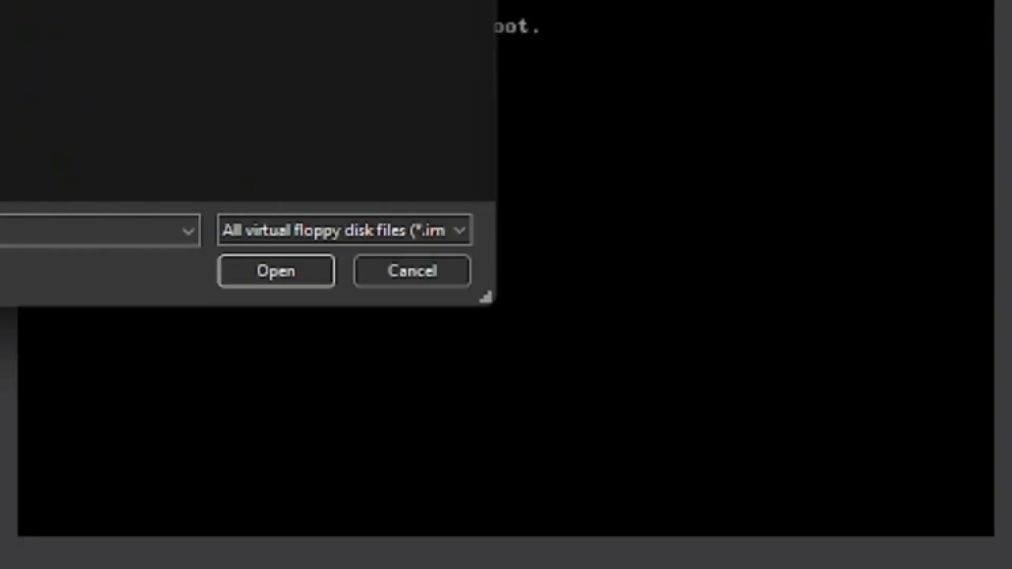
key("Return")
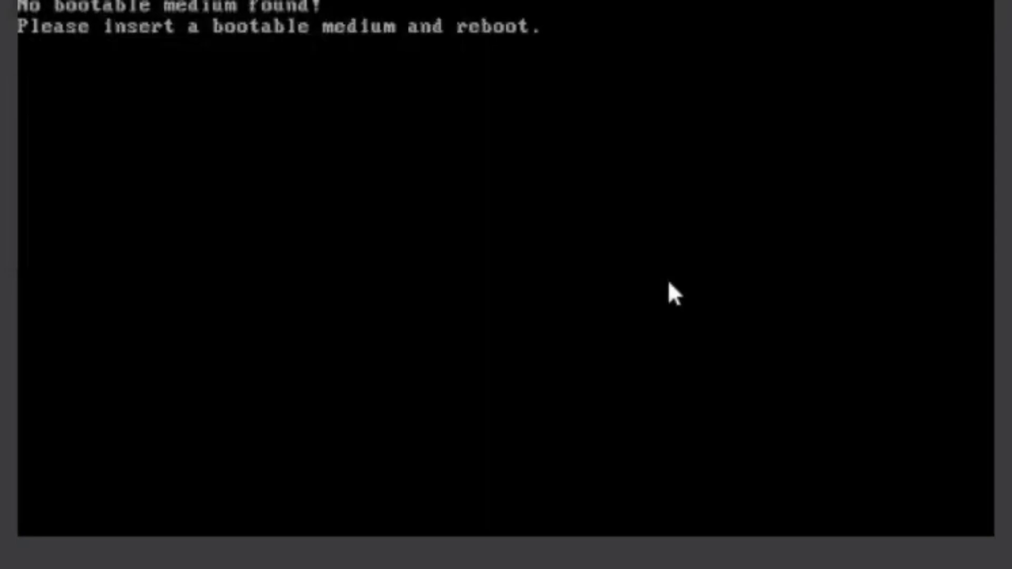
Step: Reset the virtual machine to boot from the MS-DOS floppy, and accept the current date and time
key("ctrl+r")
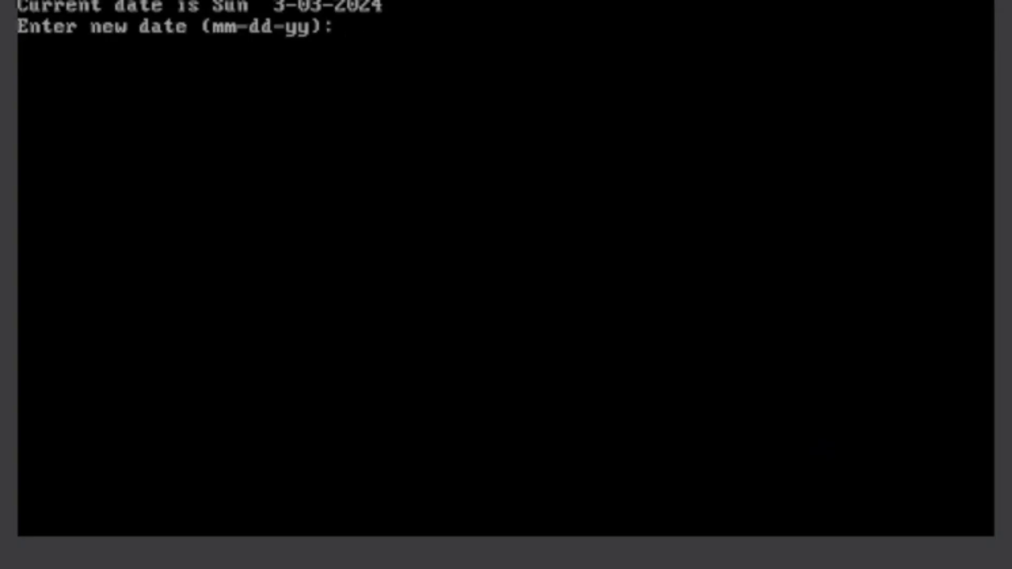
key("Return")
key("Return")
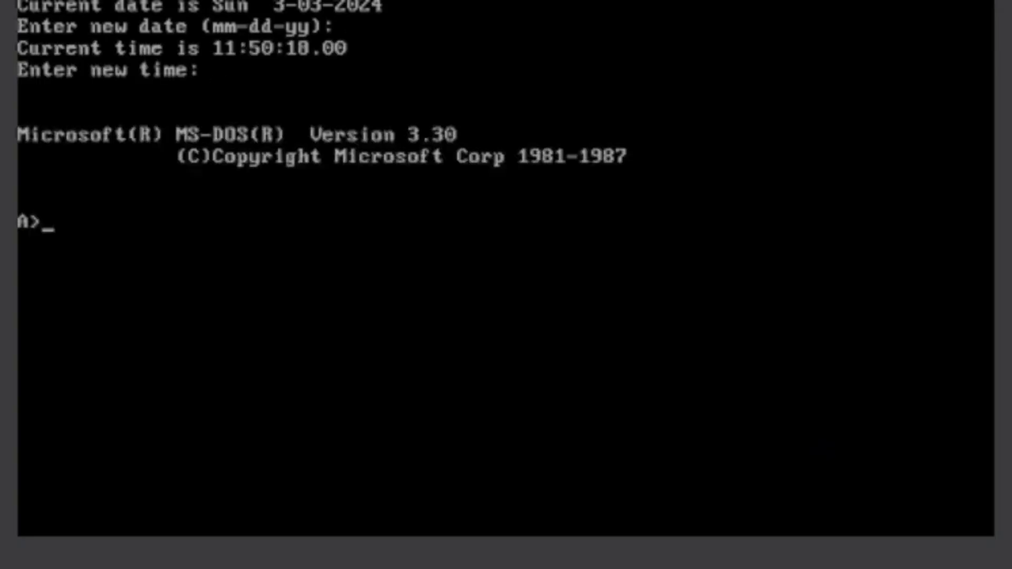
Step: Create an active primary DOS partition of maximum size with fdisk, and restart to the A> prompt with the current date and time
type("fdisk")
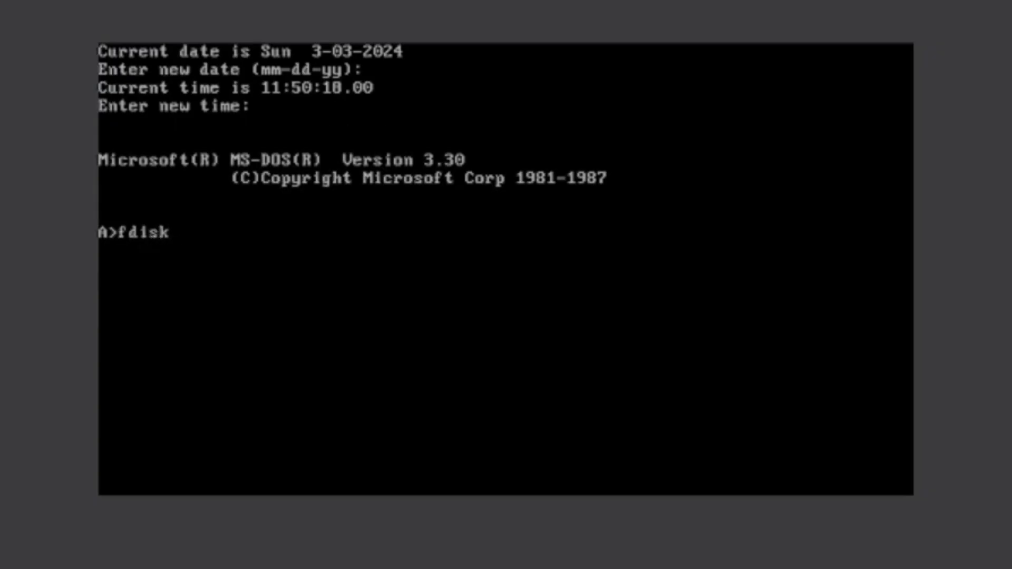
key("Return")
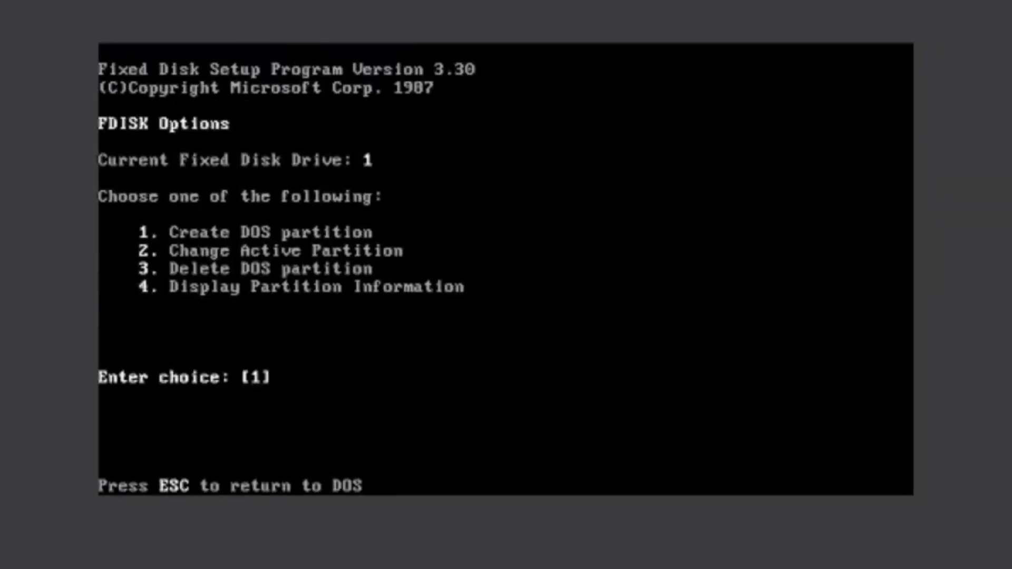
key("Return")
key("Return")
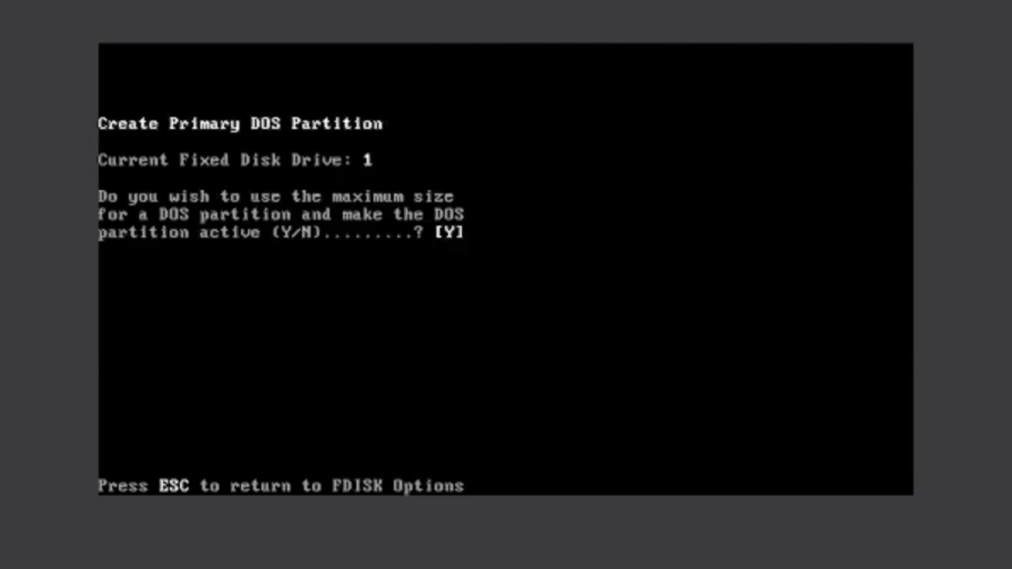
key("Return")
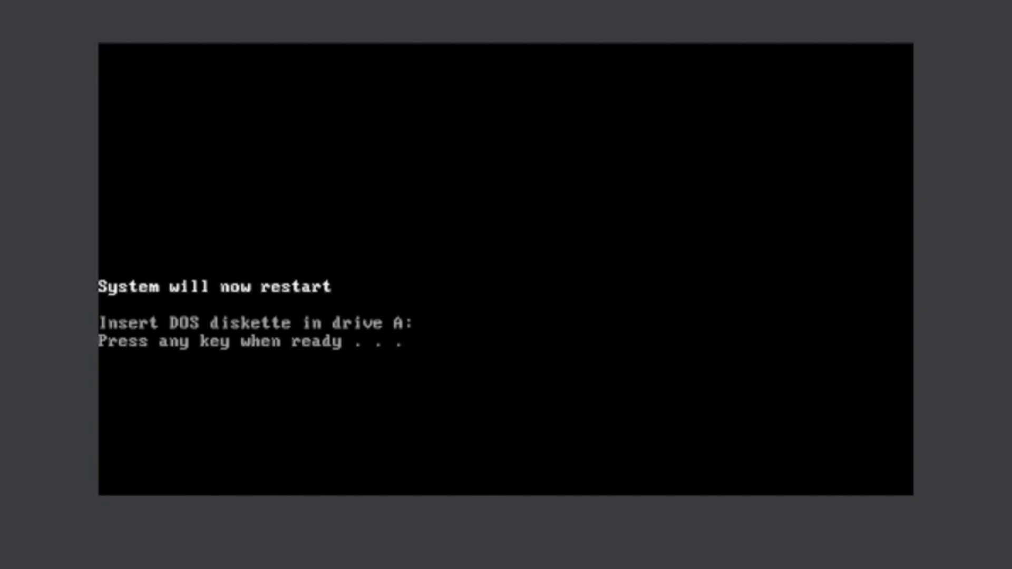
key("Return")
key("Return")
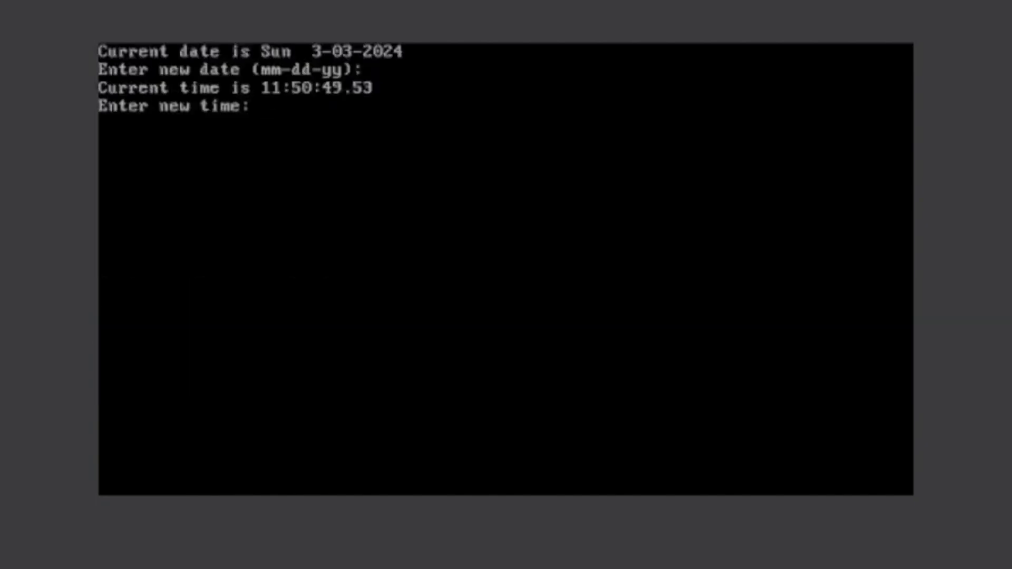
key("Return")
Step: Format drive C: with the command format C: and agree to proceed with erasing the disk
type("fo")
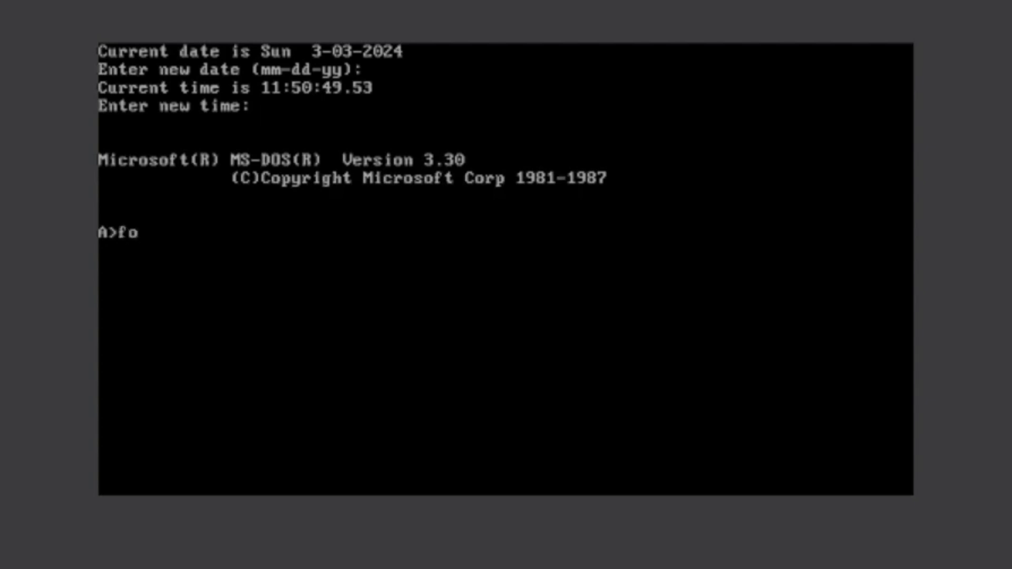
type("rmat C:")
key("Return")
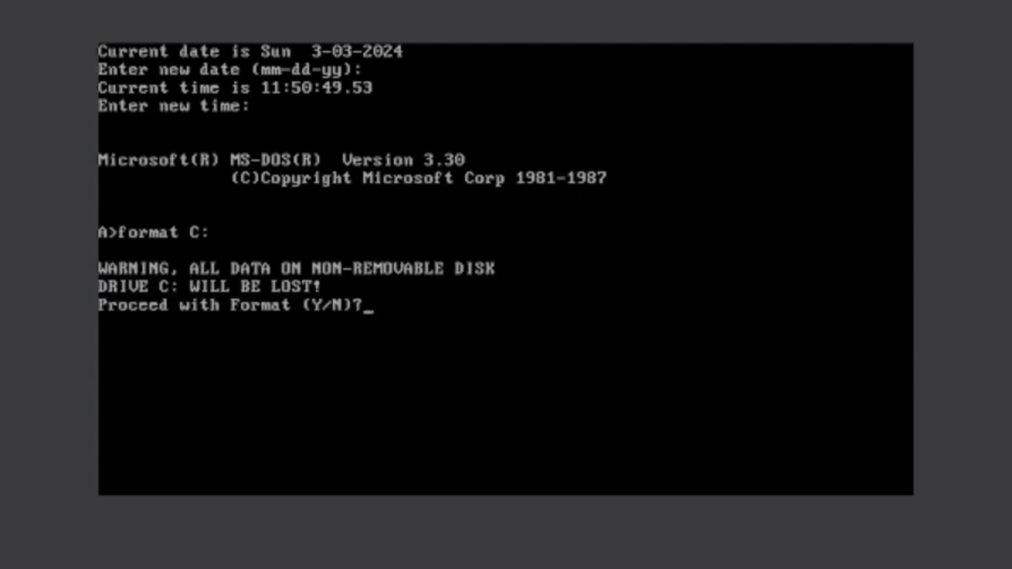
type("y")
key("Return")
Step: Transfer the MS-DOS system files to the hard disk with the command sys C:\
type("sys C")
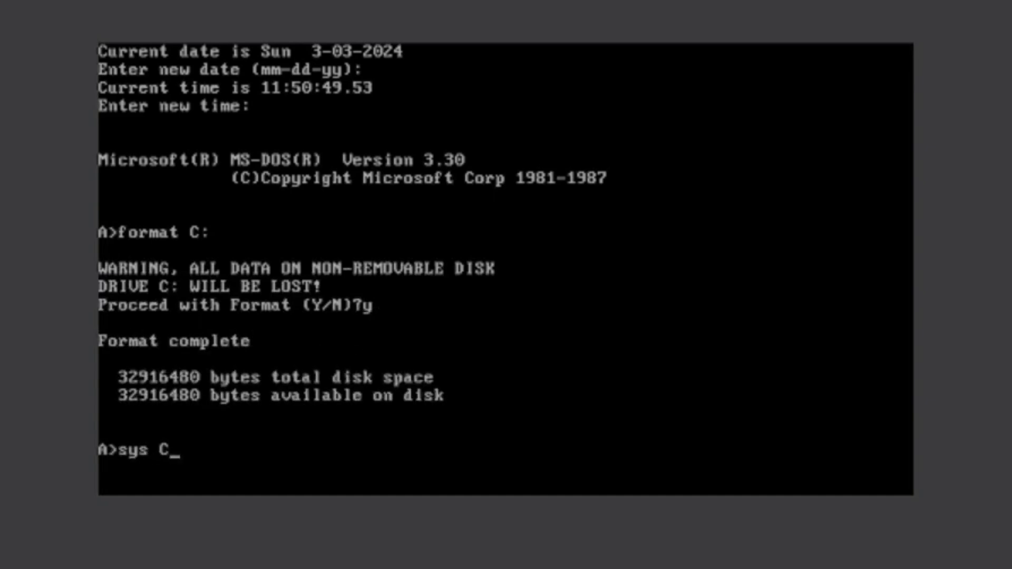
type(":\\")
key("Return")
Step: Copy all files from the first MS-DOS floppy to the hard disk with copy A:\ C:\
type("copy A")
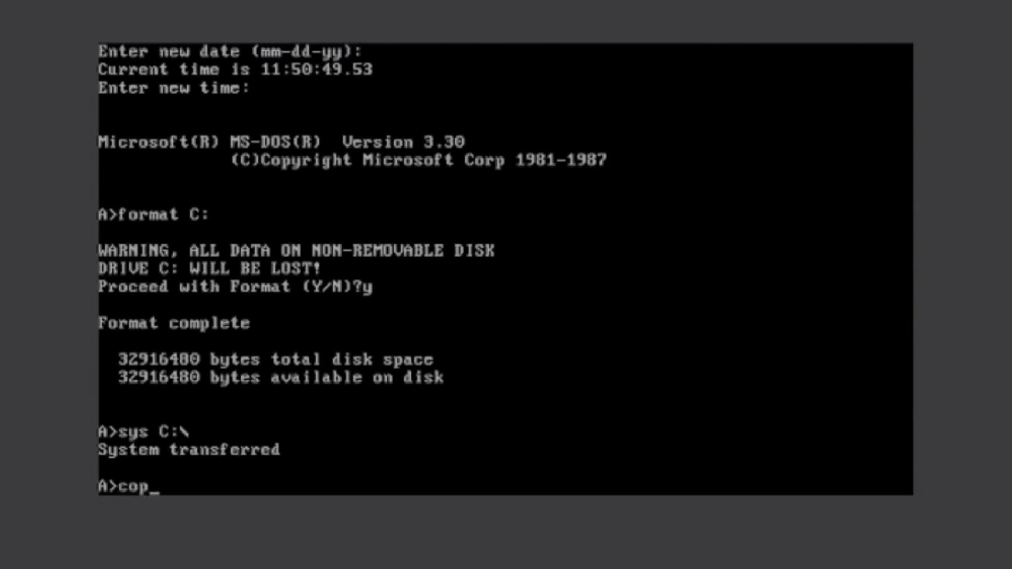
type(":\\ C:\\")
key("Return")
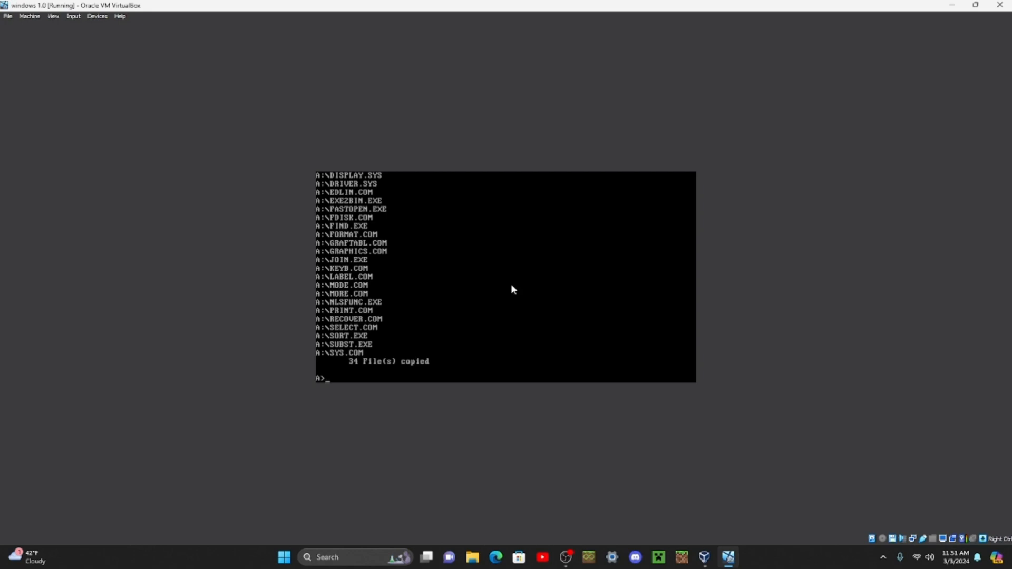
Step: Swap the floppy to the MS-DOS 3.30 image DISK02.IMG and copy its files with copy A:\ C:\
left_click(892, 539)
left_click(905, 500)
double_click(187, 112)
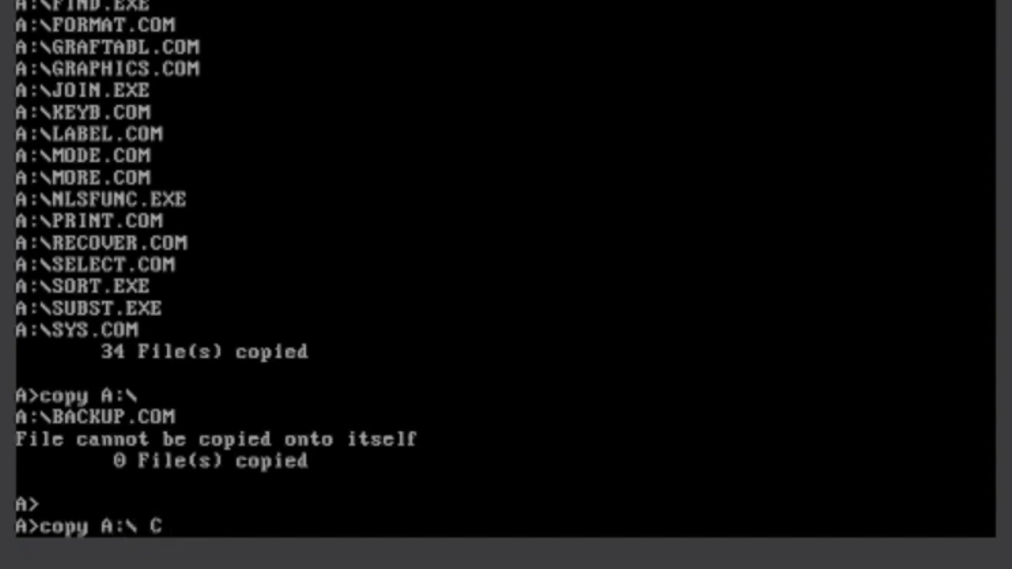
type(":\\ C:\\")
key("Return")
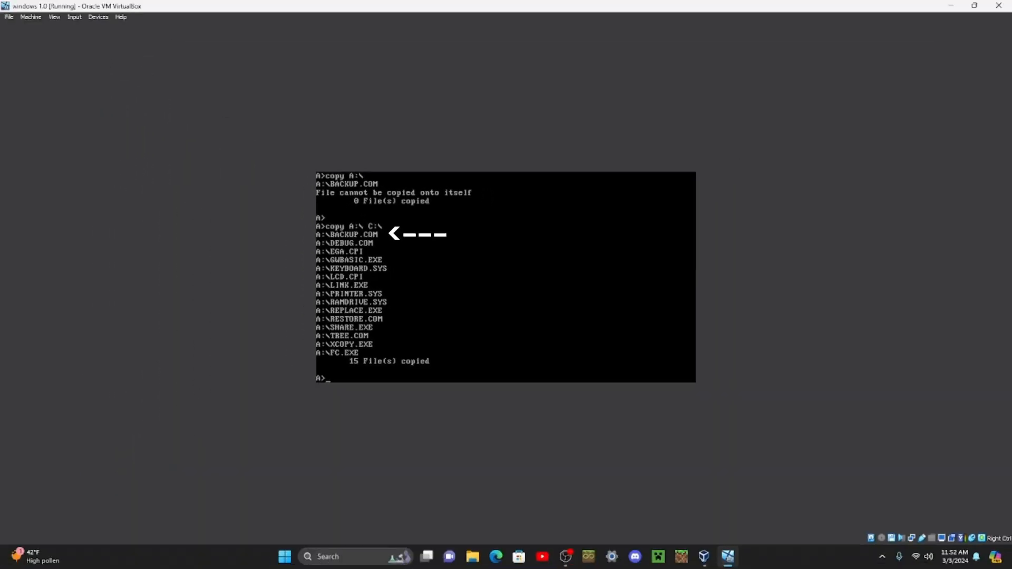
Step: Insert the Windows setup floppy image from the Microsoft Windows 1.01 (5.25) folder within the 1.0 folder
left_click(891, 538)
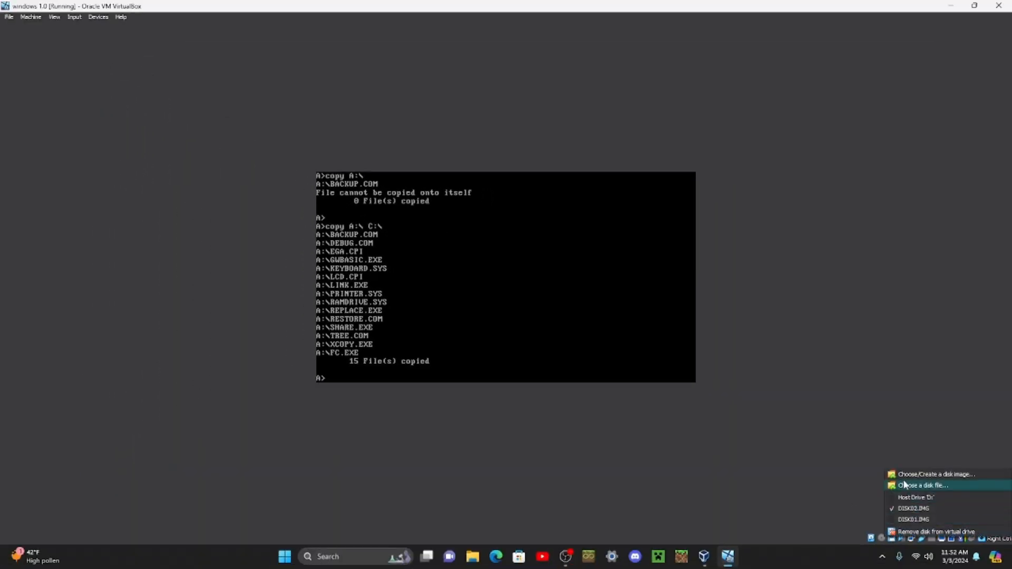
left_click(903, 481)
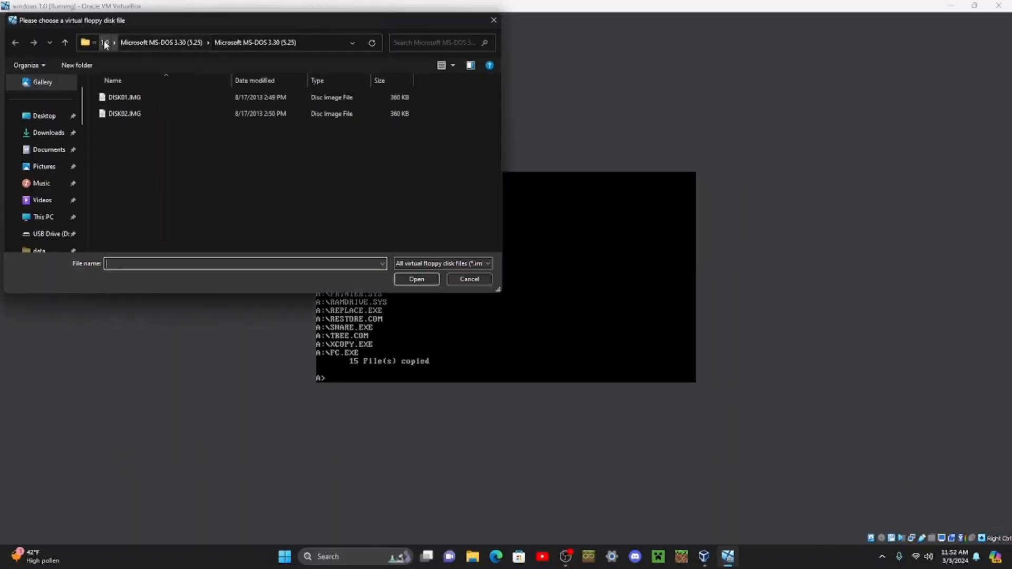
left_click(104, 40)
double_click(163, 114)
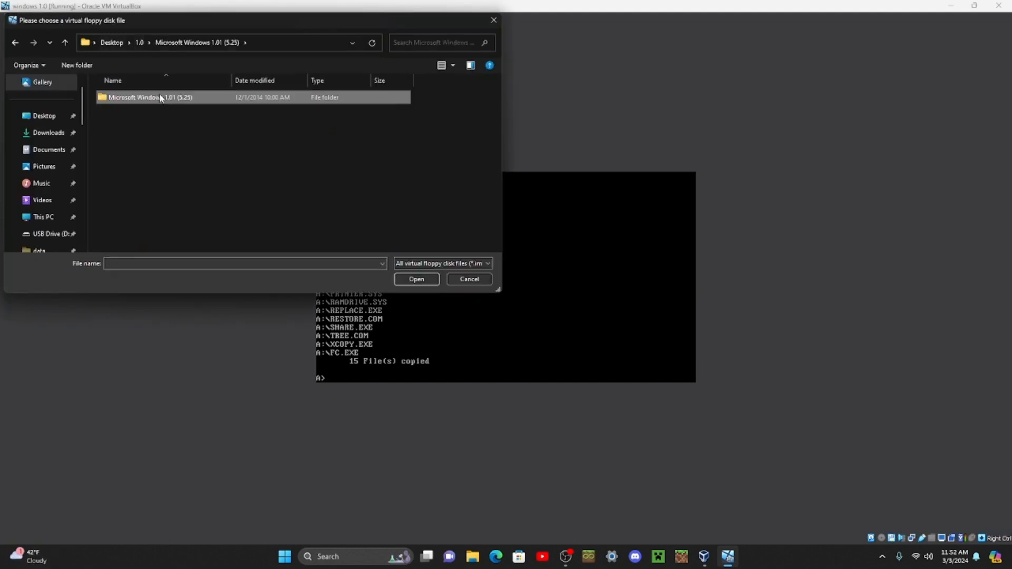
double_click(159, 97)
double_click(158, 97)
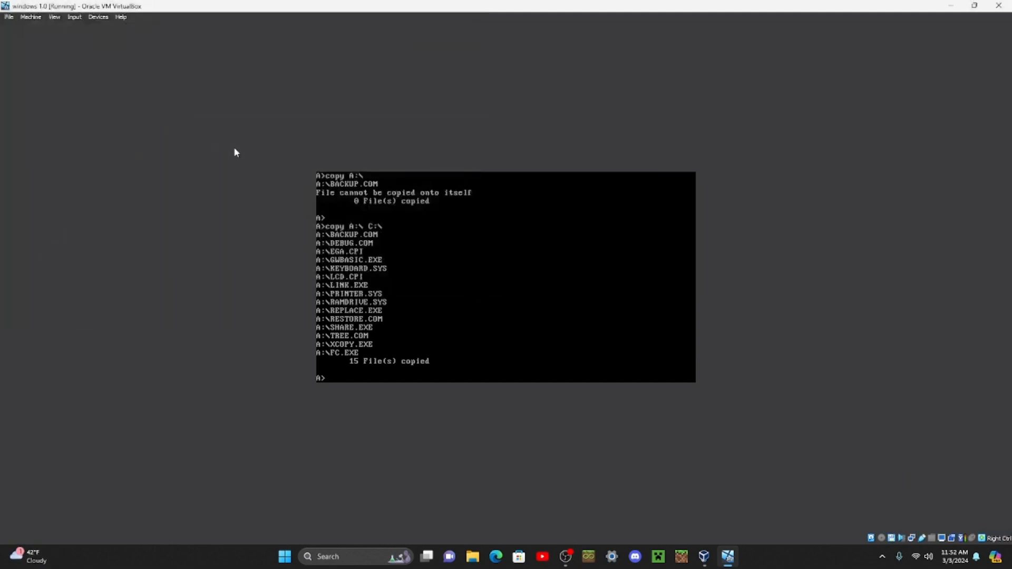
Step: Run setup from the floppy, accept C:\WINDOWS as the installation directory, and continue past the list of required disks
type("setup")
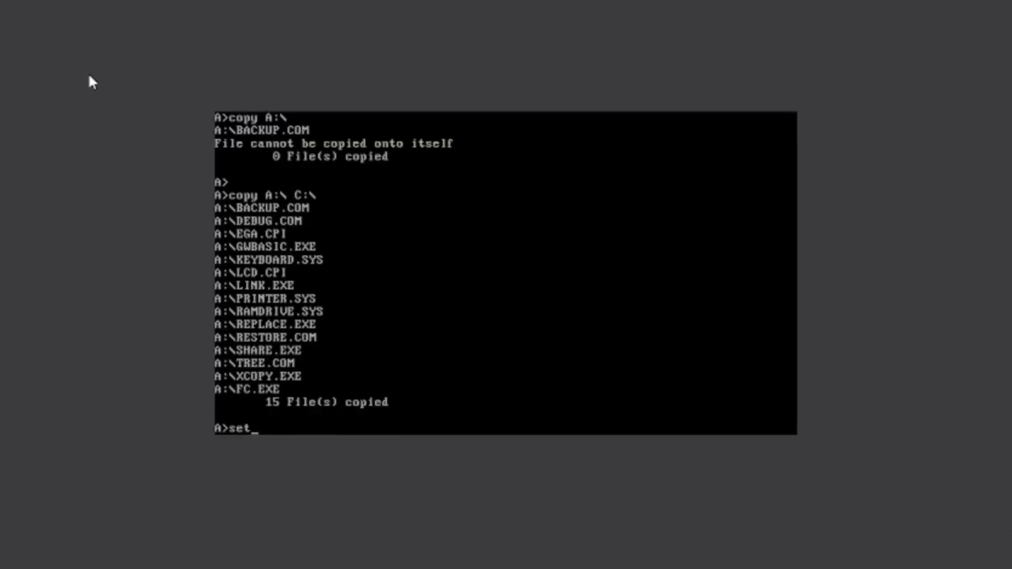
key("Return")
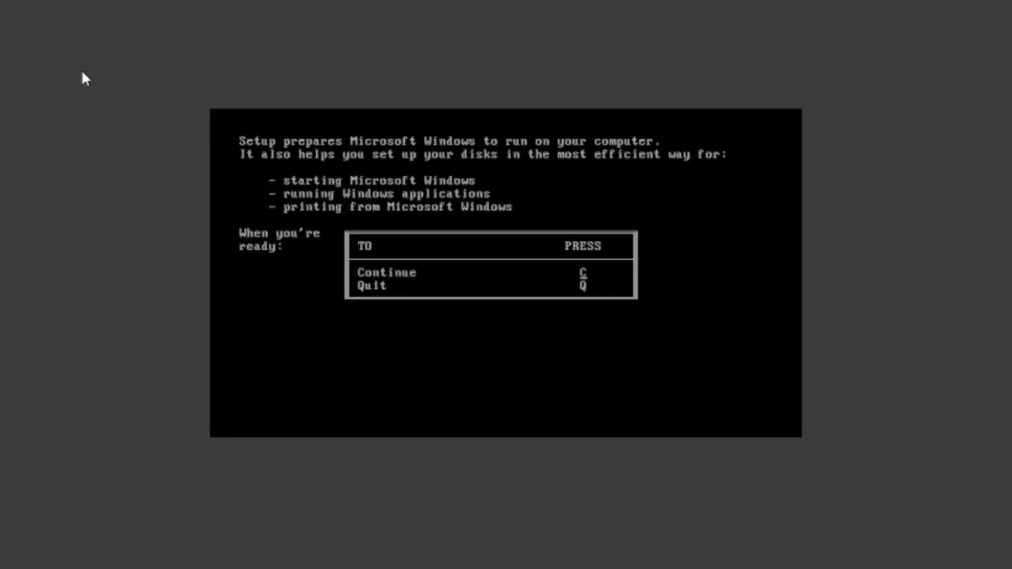
key("c")
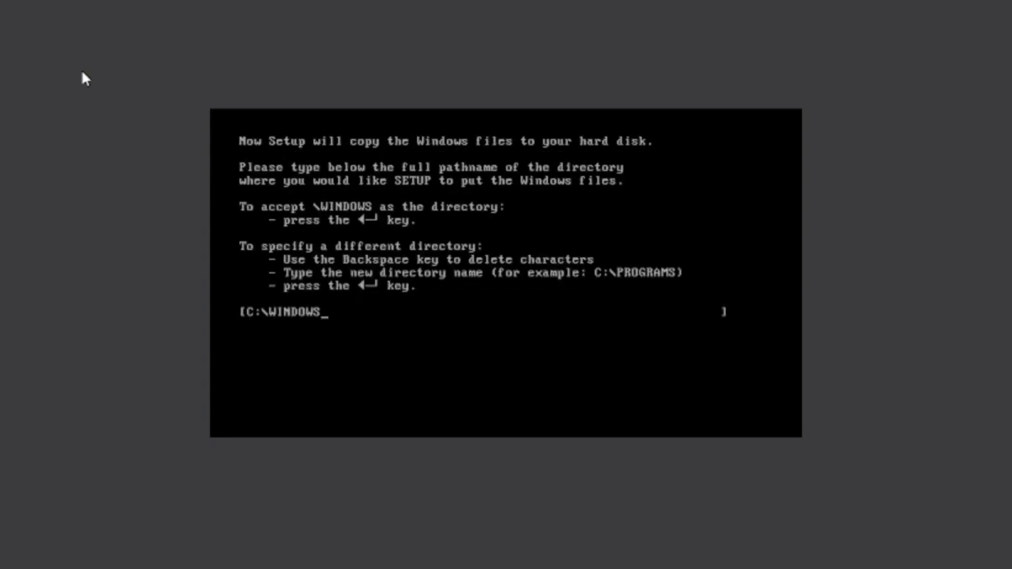
key("Return")
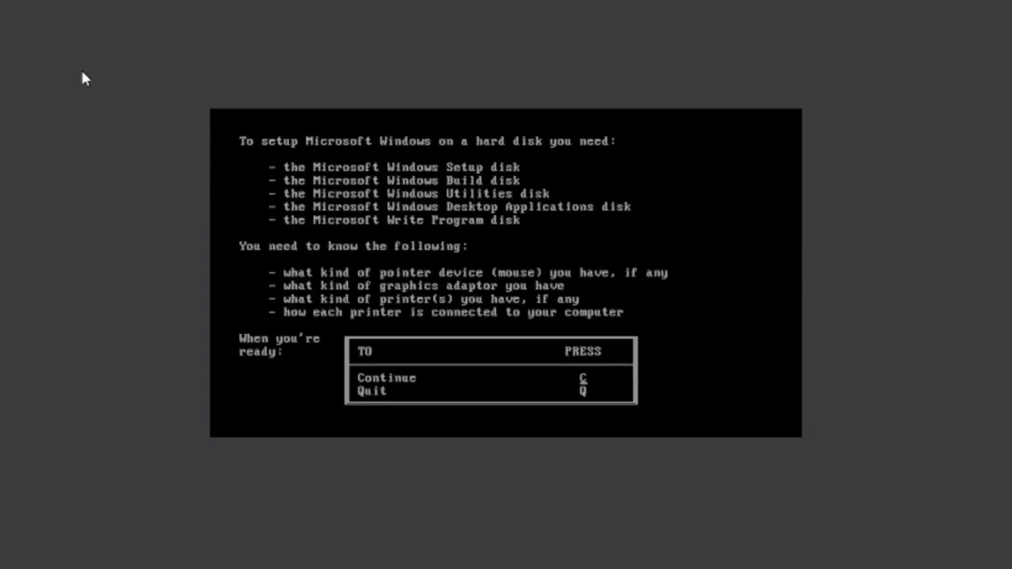
key("c")
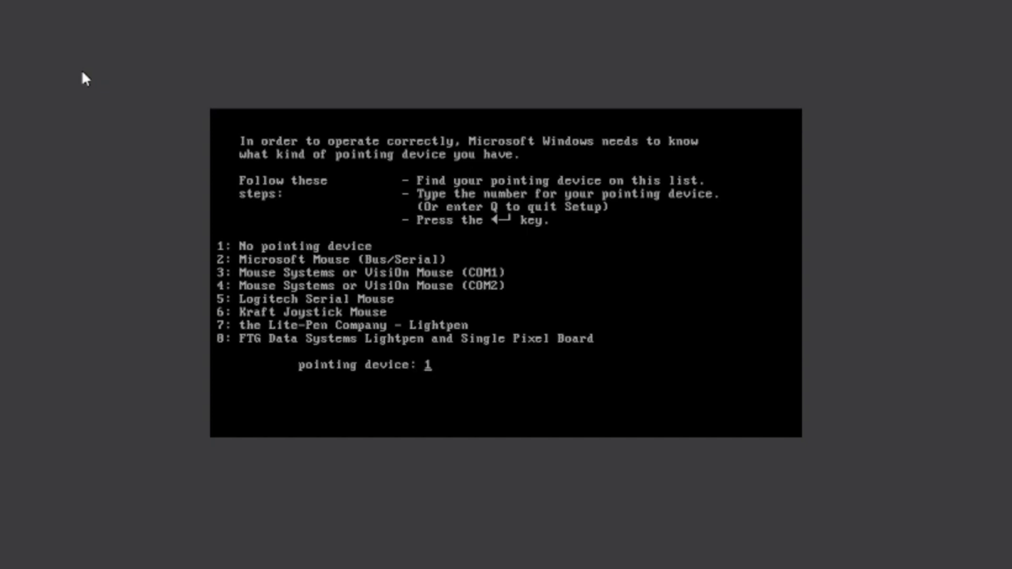
Step: Choose No pointing device, and select option 6, EGA (more than 64K) with Enhanced Color Display, as the graphics adapter
key("Return")
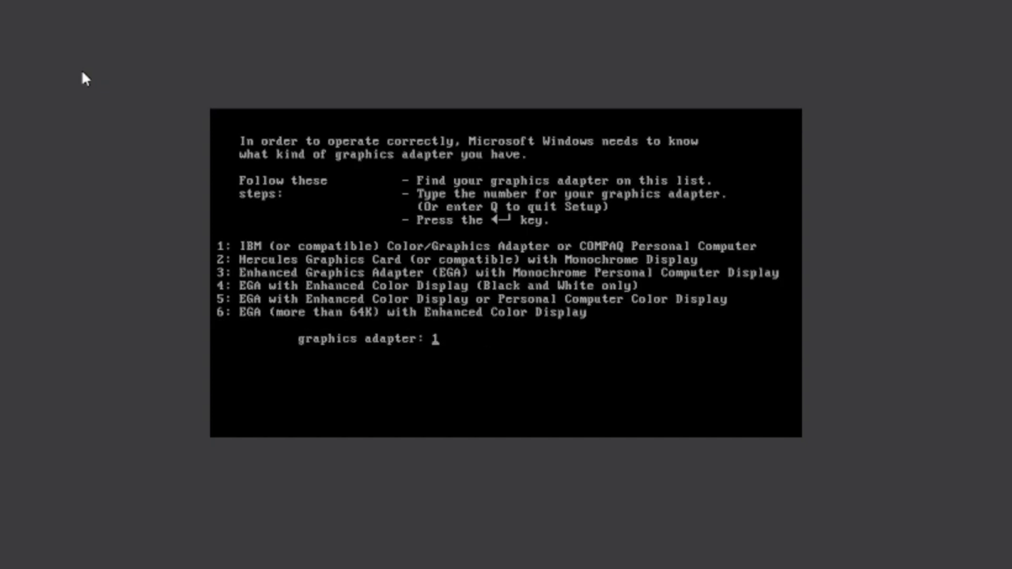
type("6")
key("Return")
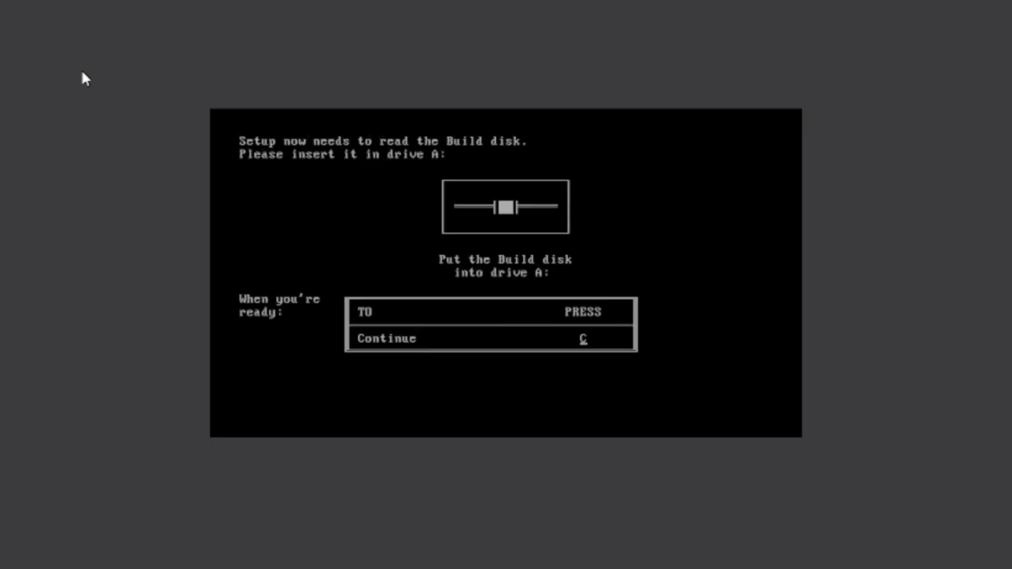
Step: Insert the Build disk image into floppy drive A: and continue the Windows setup
key("c")
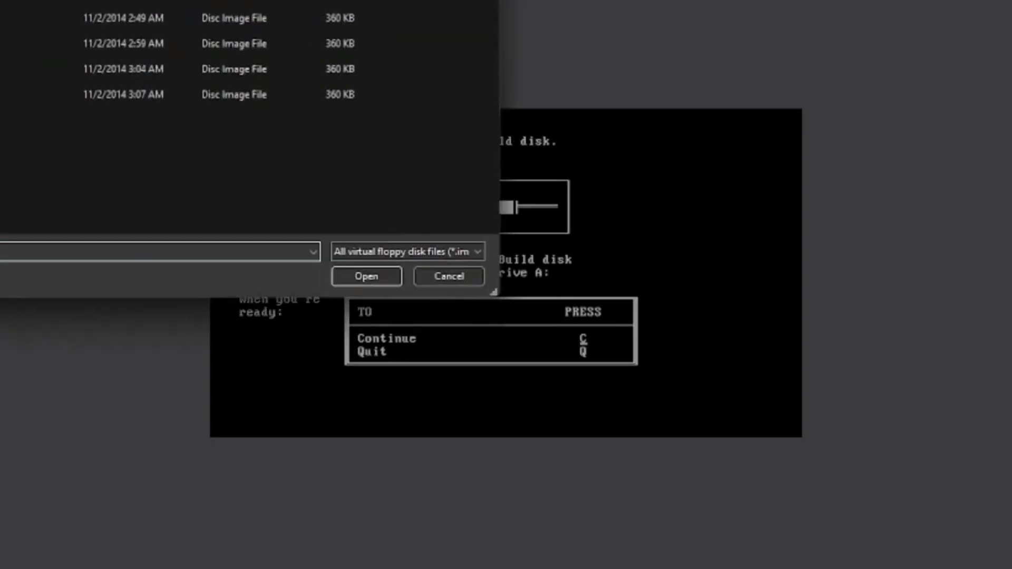
double_click(10, 18)
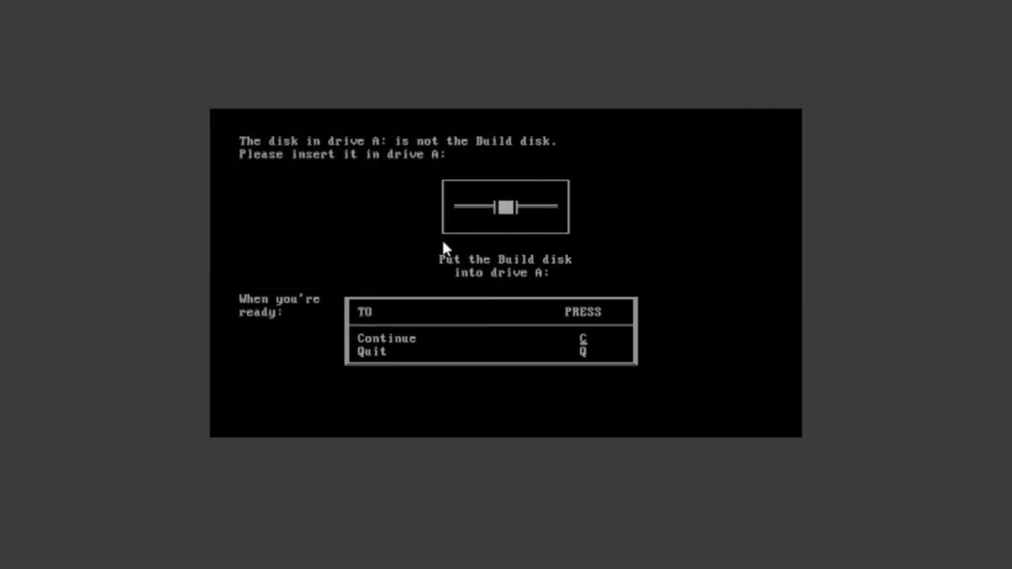
key("c")
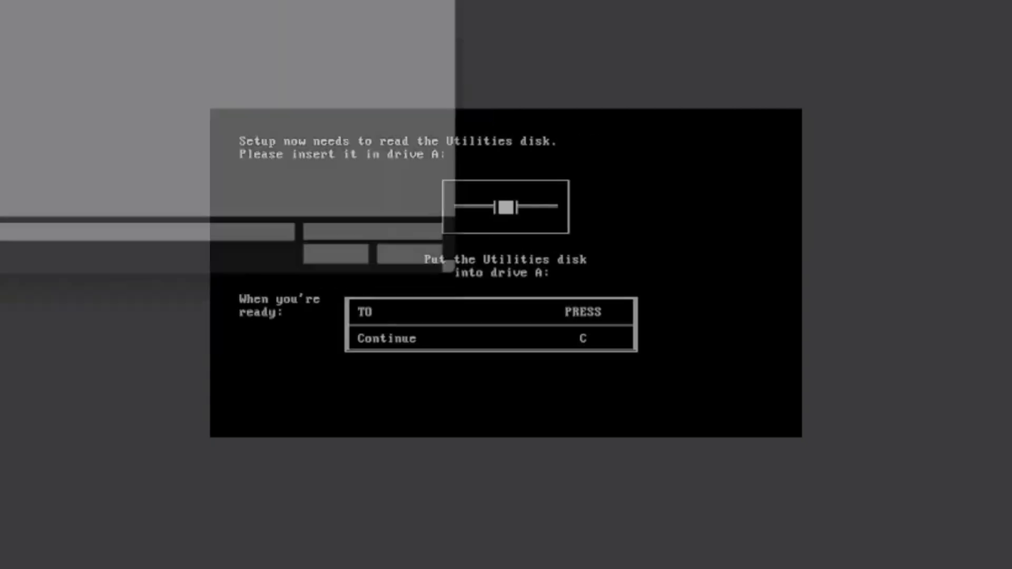
Step: Insert the Utilities disk image into drive A:, continue setup, and decline setting up a printer/plotter
double_click(11, 43)
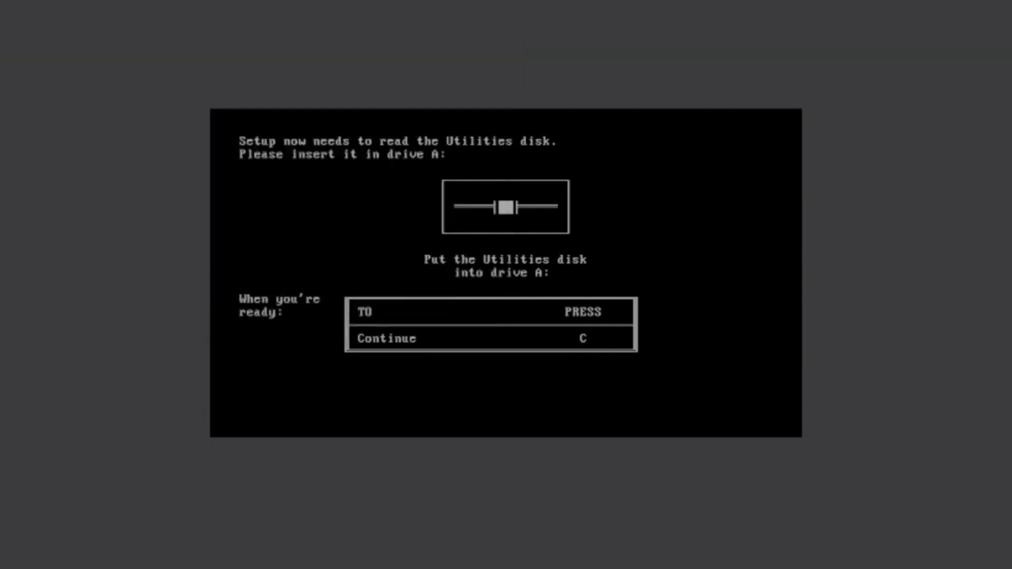
key("c")
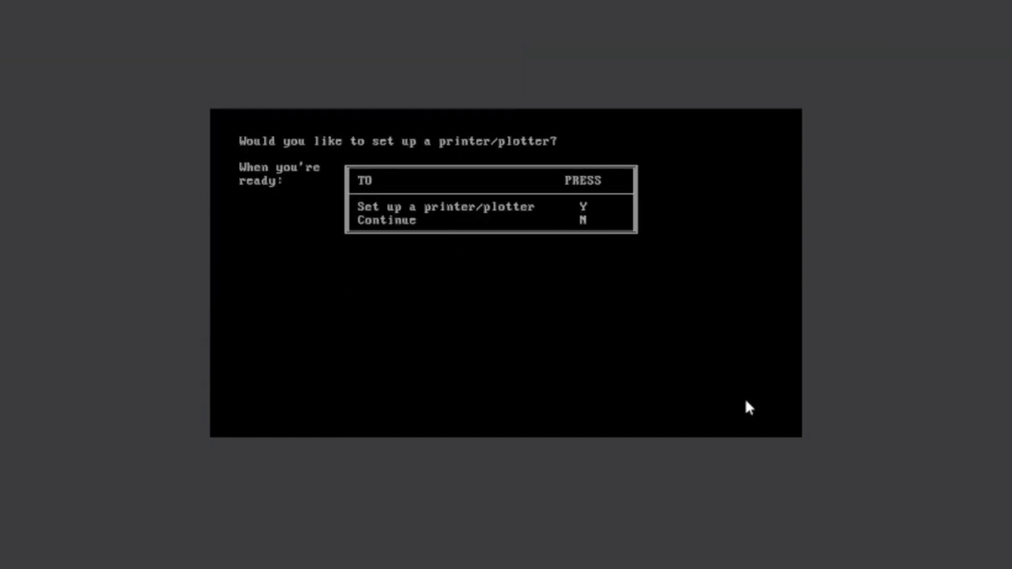
key("n")
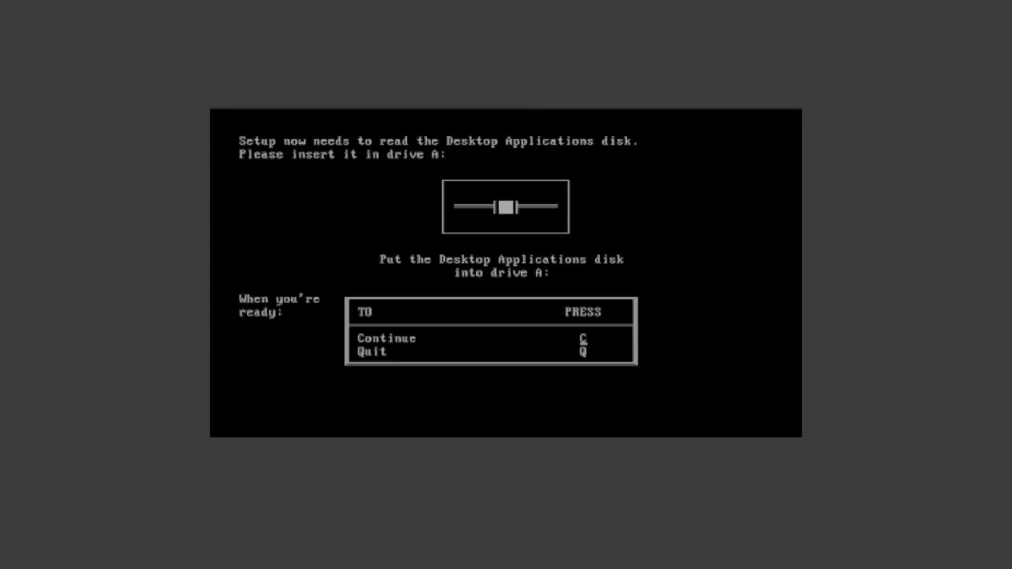
Step: Supply the Desktop Applications disk image and the Microsoft Write Program disk image in turn, continuing setup after each
left_click(971, 478)
double_click(11, 68)
key("c")
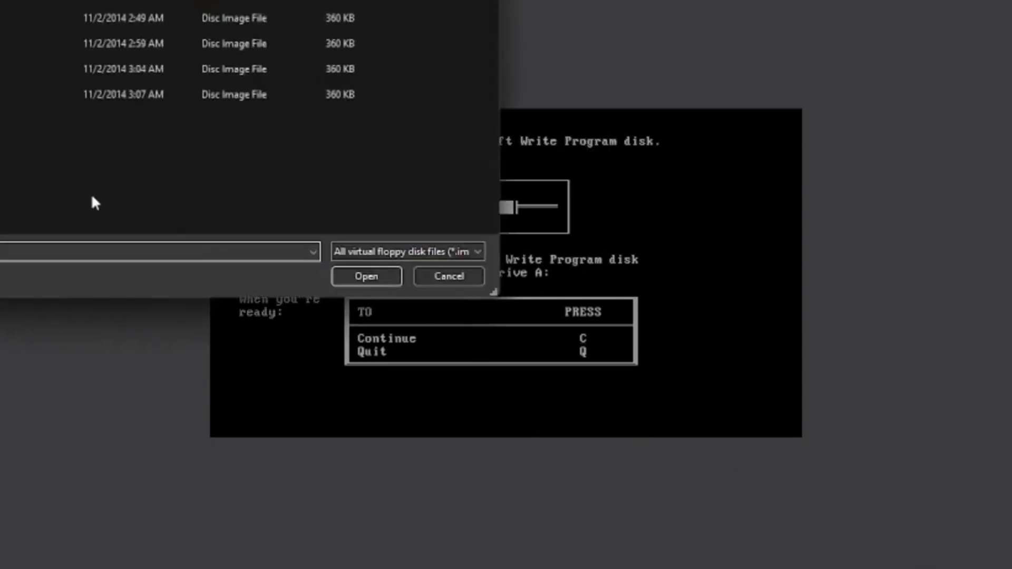
double_click(3, 93)
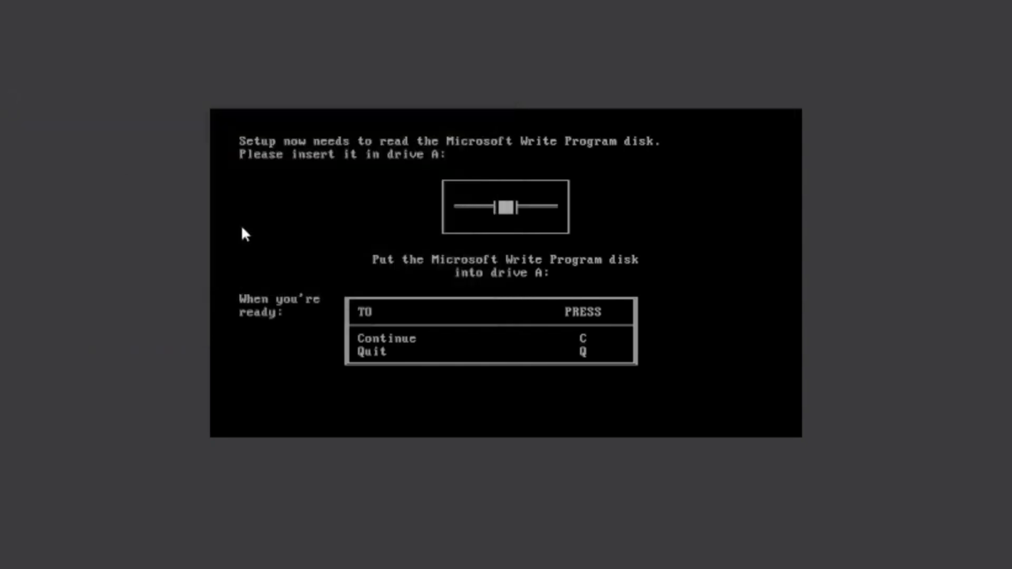
key("c")
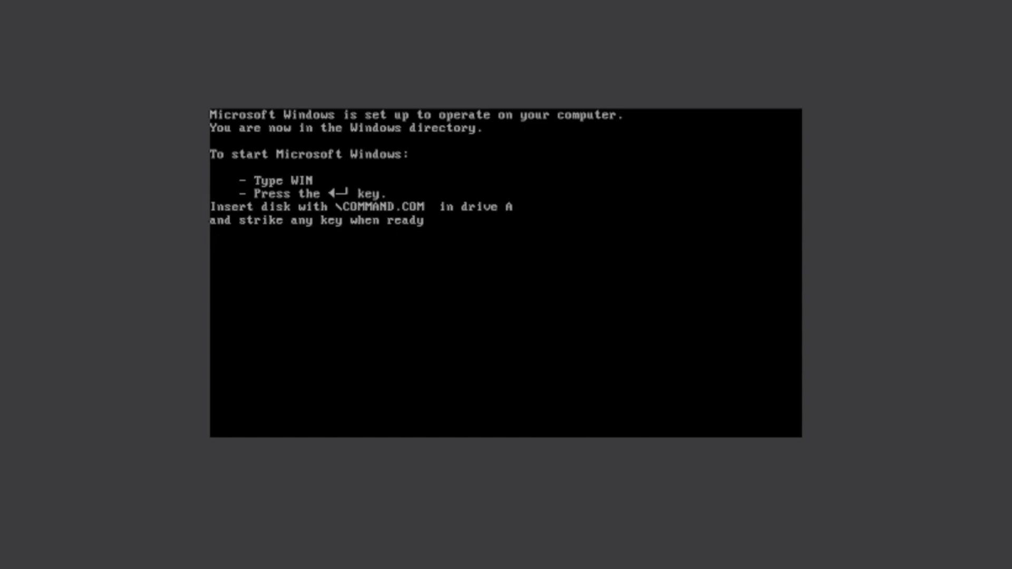
Step: Restart the virtual machine, boot MS-DOS from the hard disk using temporary boot device selection, and accept the current date and time
key("Return")
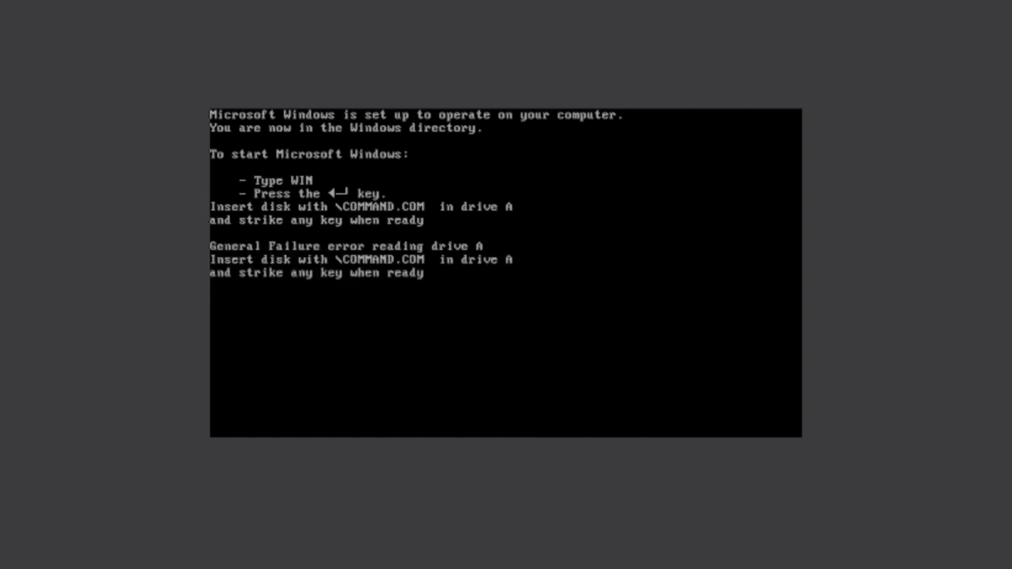
key("ctrl+alt+Delete")
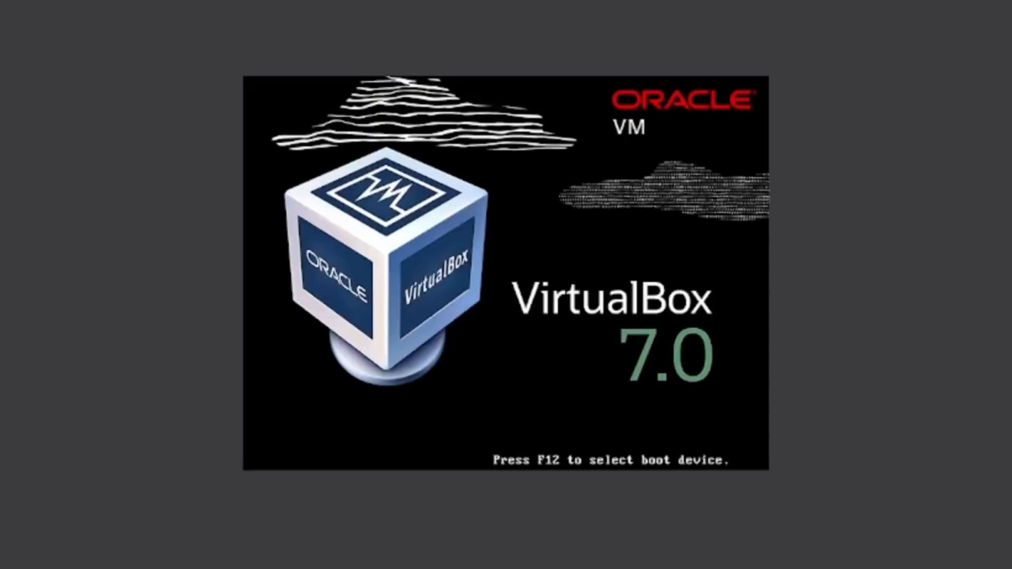
key("F12")
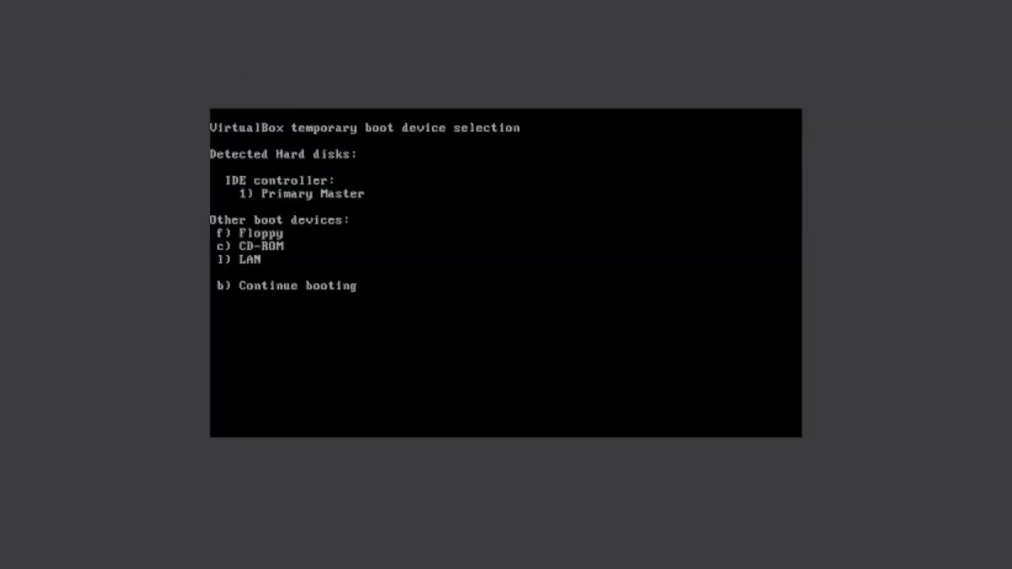
key("f")
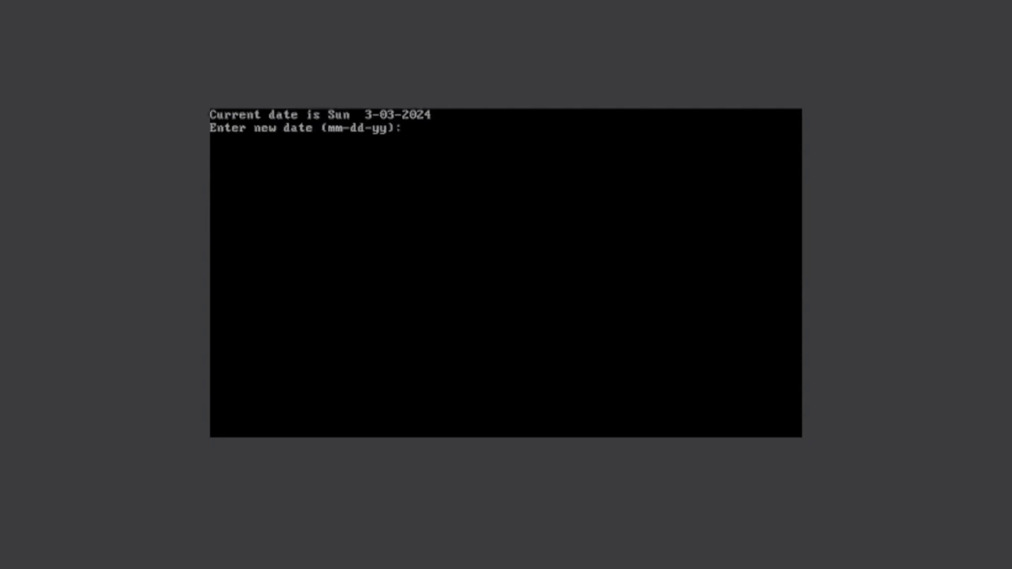
key("Return")
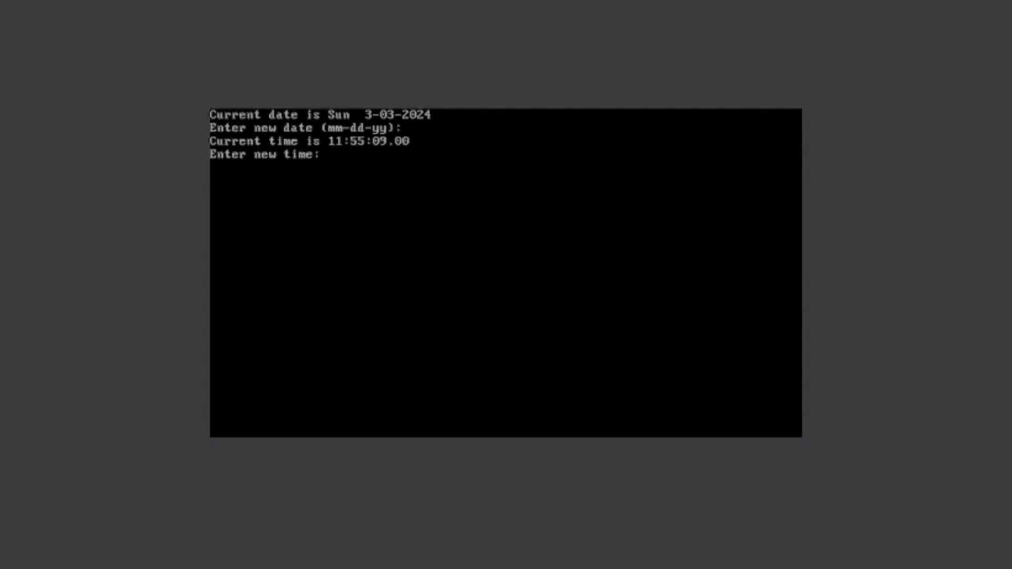
key("Return")
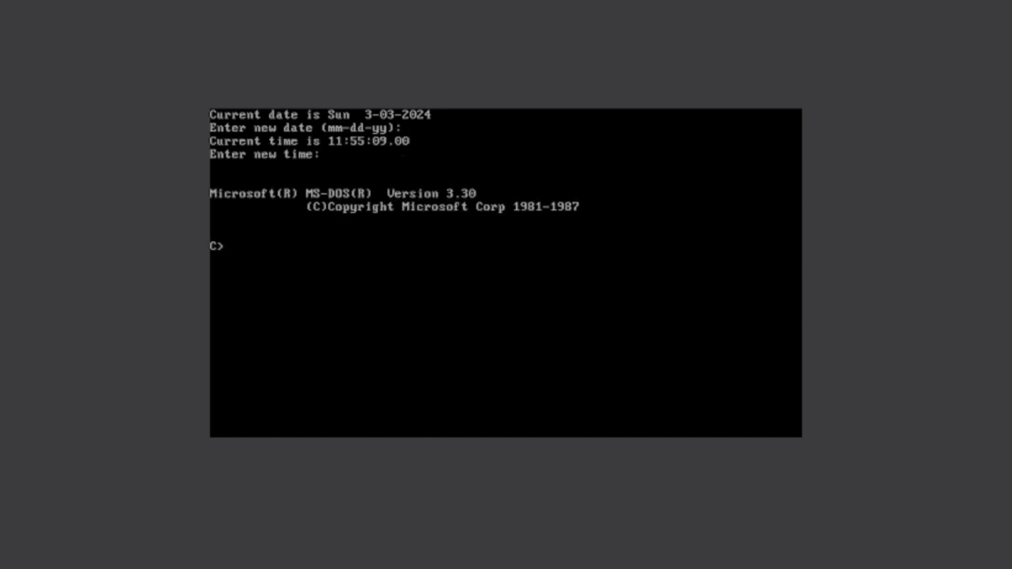
Step: Change to the C:\windows directory with chdir and start Windows with the win command
type("chdir C:\\windows")
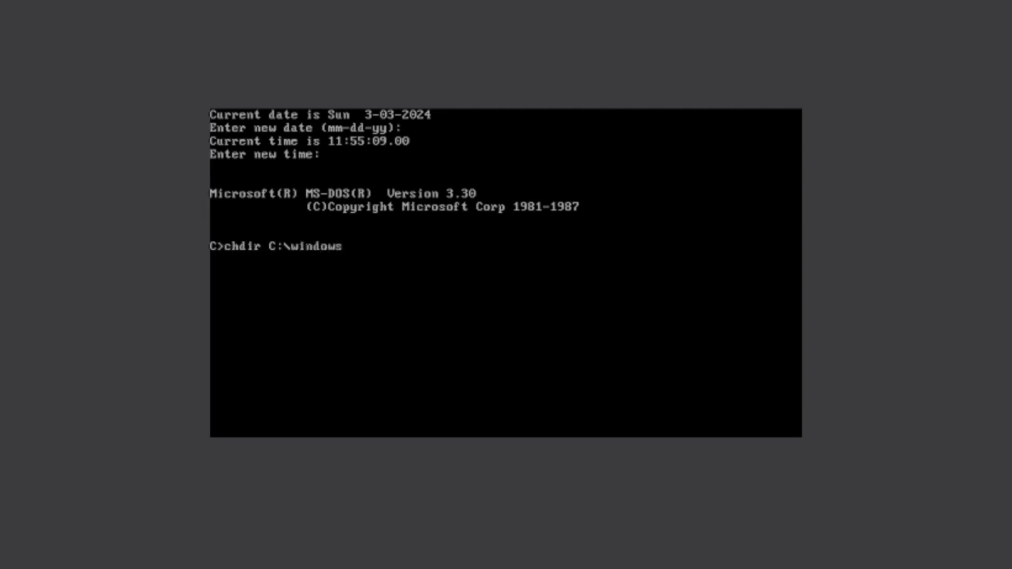
key("Return")
type("win")
key("Return")
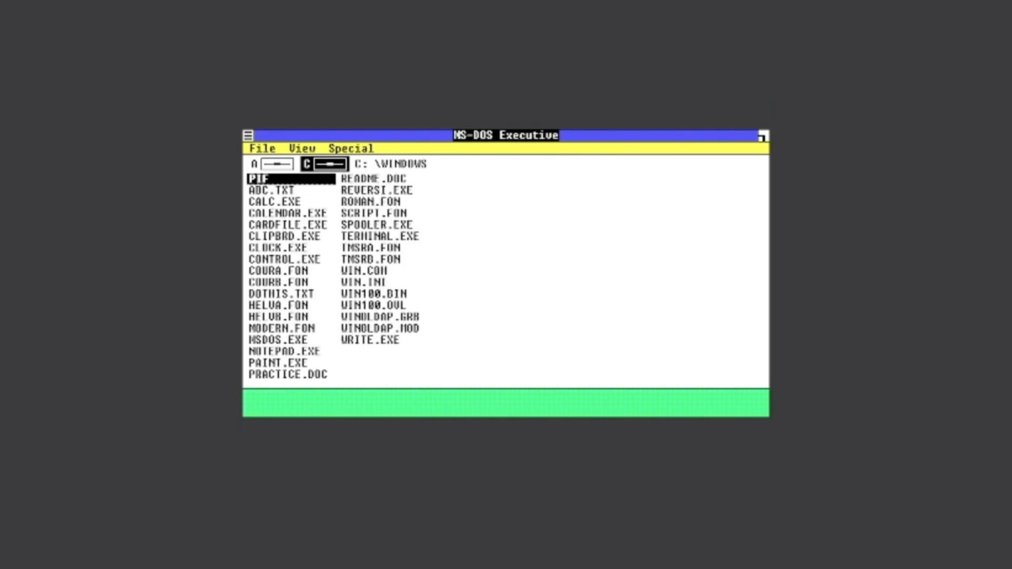
Step: Select CLOCK.EXE in the MS-DOS Executive file list and run it
key("Down")
key("Down")
key("Down")
key("Right")
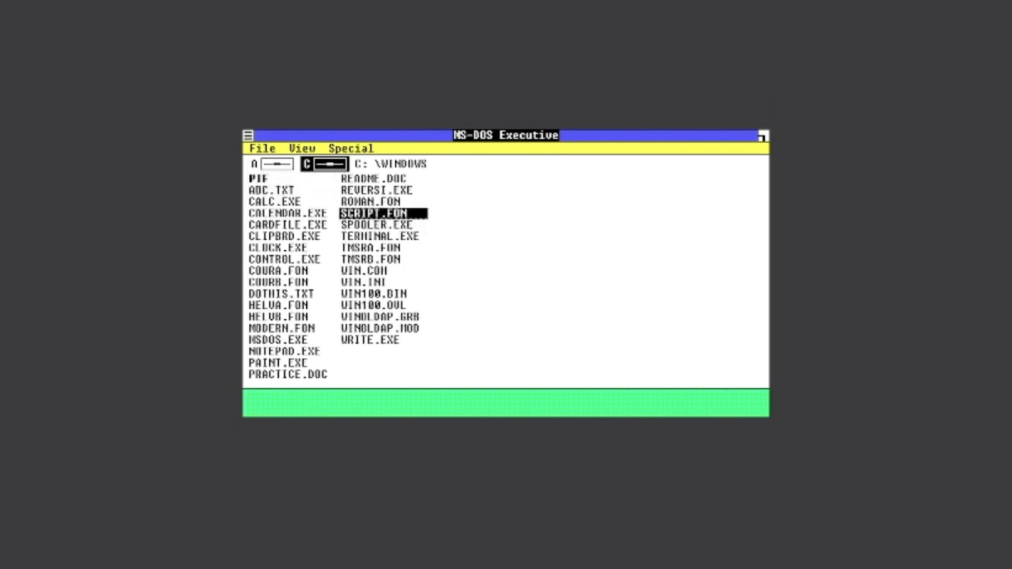
key("Left")
key("Up")
key("Down")
key("Down")
key("Down")
key("Down")
key("Down")
key("Down")
key("Down")
key("Down")
key("Down")
key("Down")
key("Down")
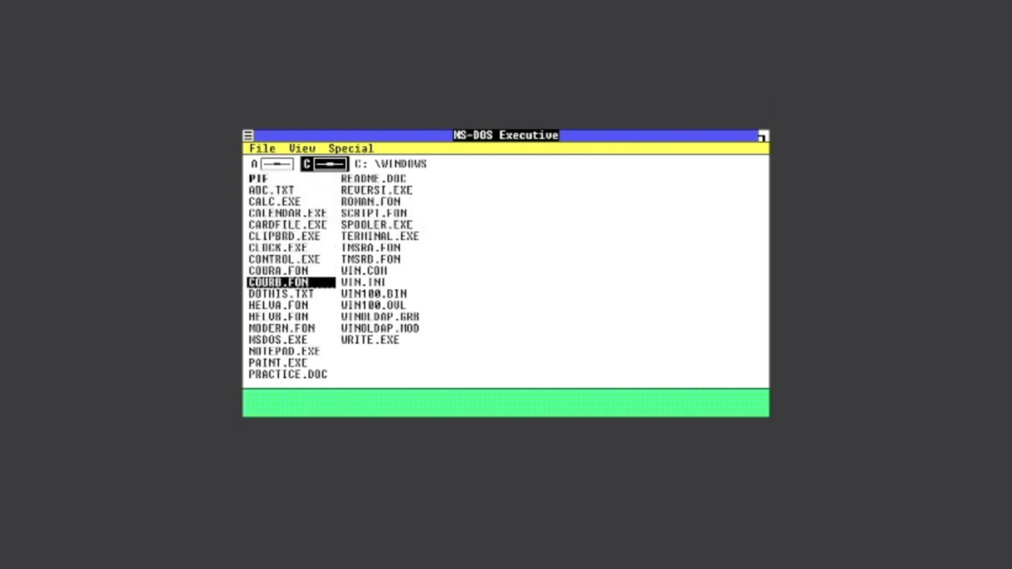
key("Up")
key("Up")
key("Right")
key("Up")
key("Up")
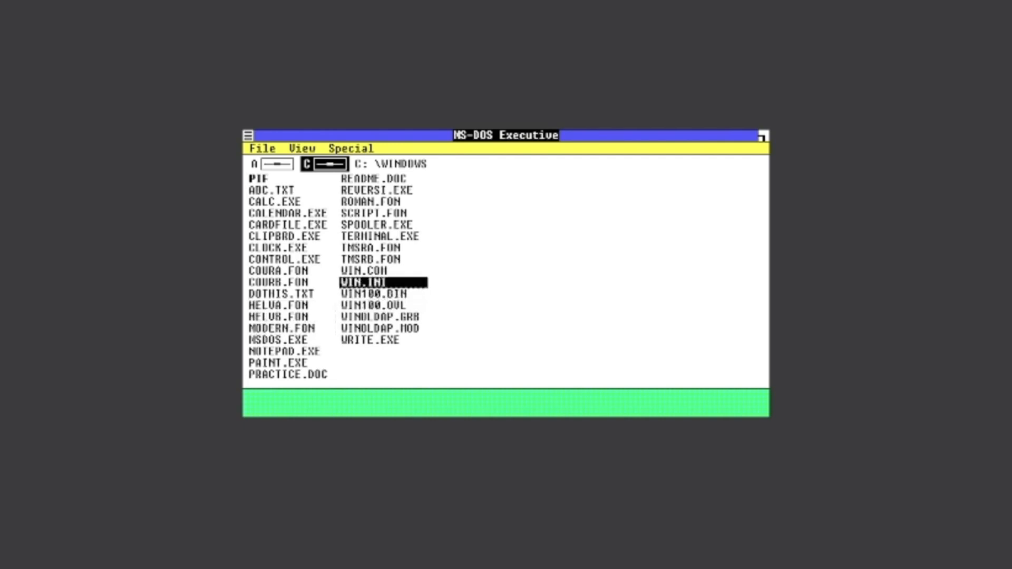
key("Left")
key("Up")
key("Up")
key("Up")
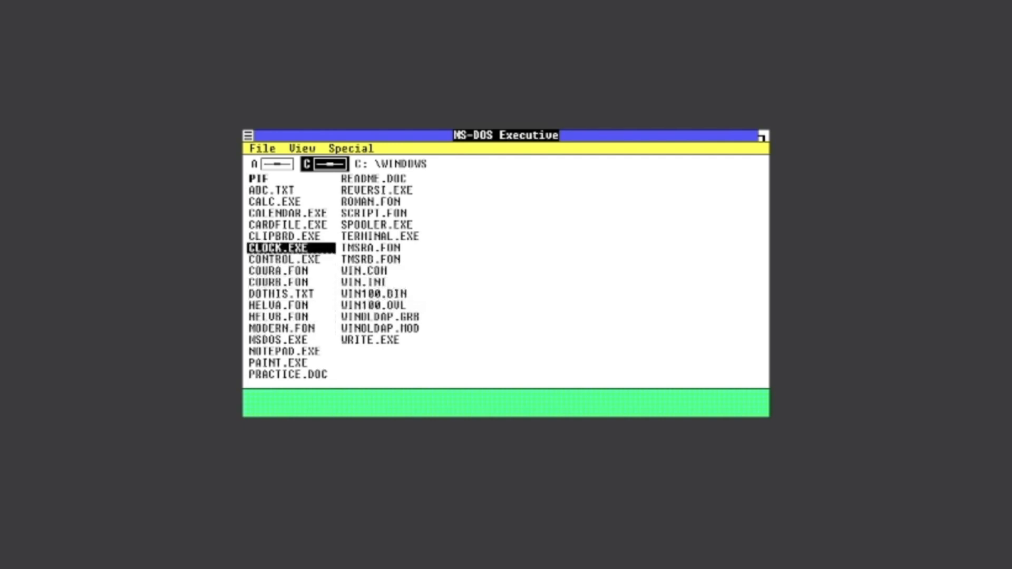
key("Return")
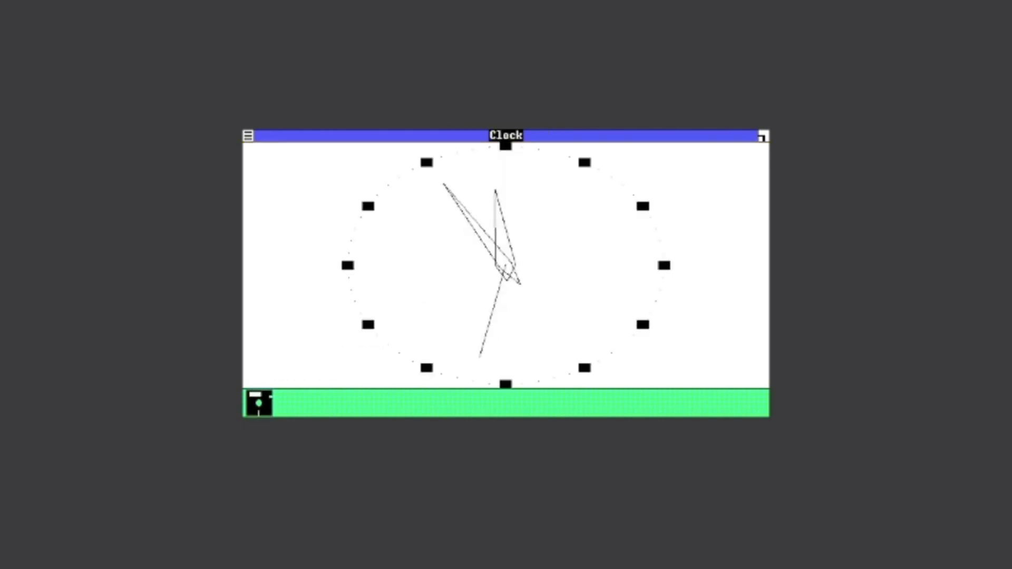